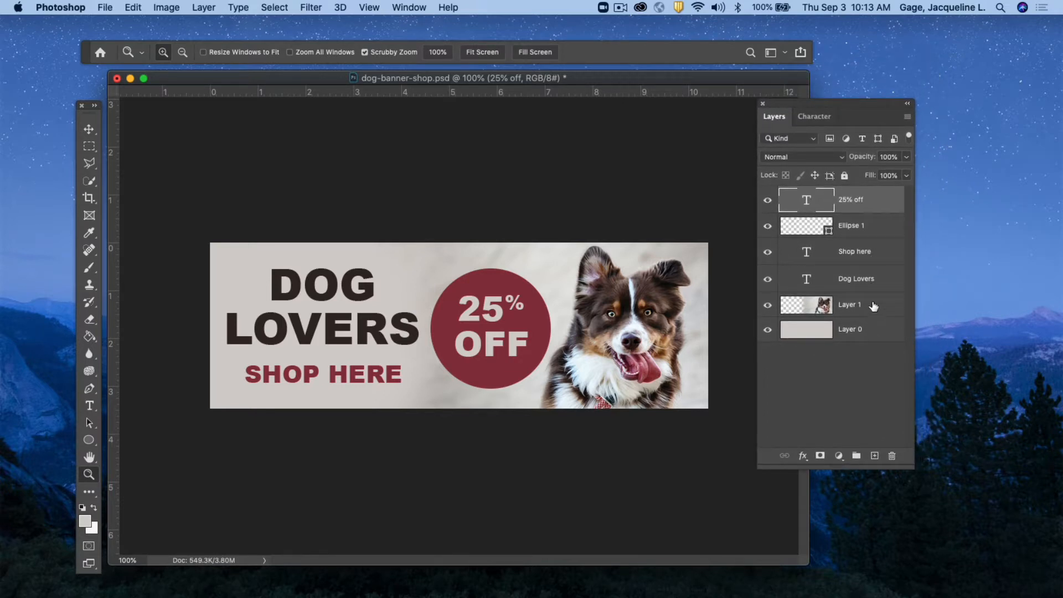
Hide and show Layer 1 and the Dog Lovers layer in turn to see what each contributes to the banner.
{"action": "left_click", "coordinate": [767, 306]}
{"action": "left_click", "coordinate": [767, 305]}
{"action": "left_click", "coordinate": [766, 279]}
{"action": "left_click", "coordinate": [767, 279]}
{"action": "left_click_drag", "start_coordinate": [863, 102], "coordinate": [843, 110]}
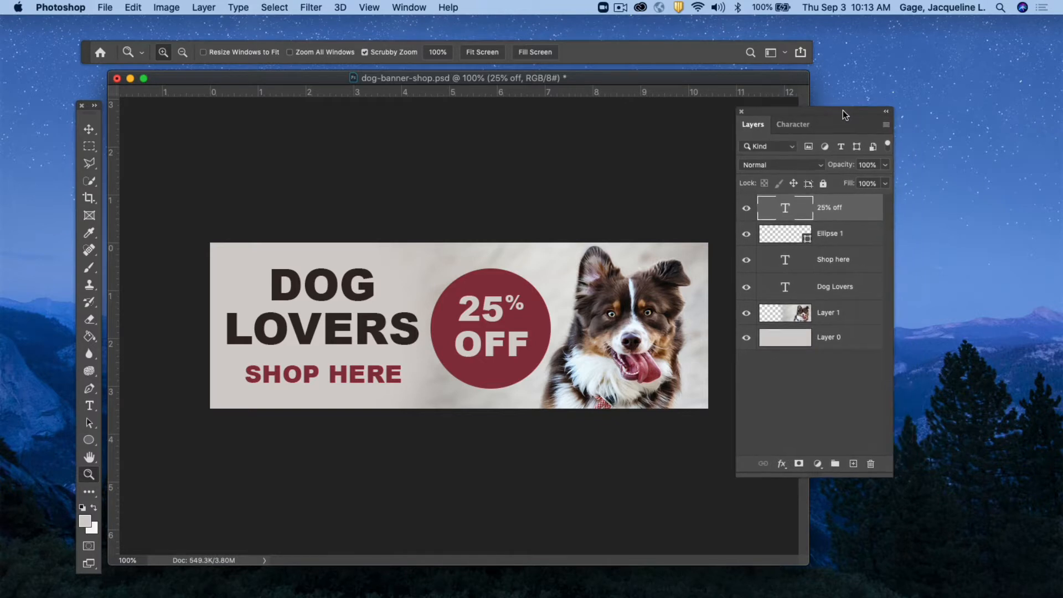
Set the layer thumbnails to the largest size in the Layers Panel Options.
{"action": "left_click", "coordinate": [887, 125]}
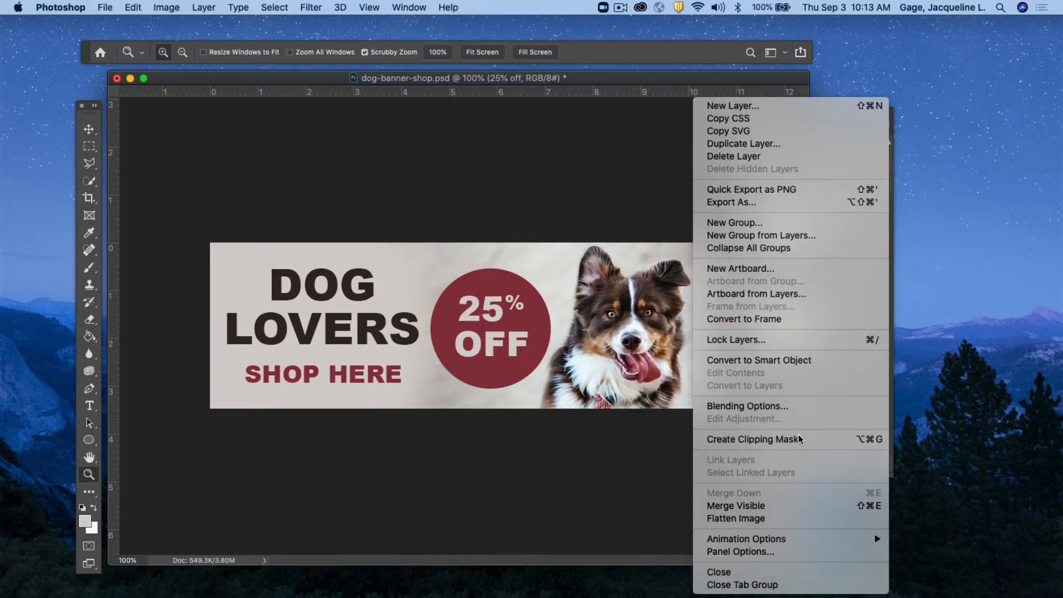
{"action": "left_click", "coordinate": [758, 552]}
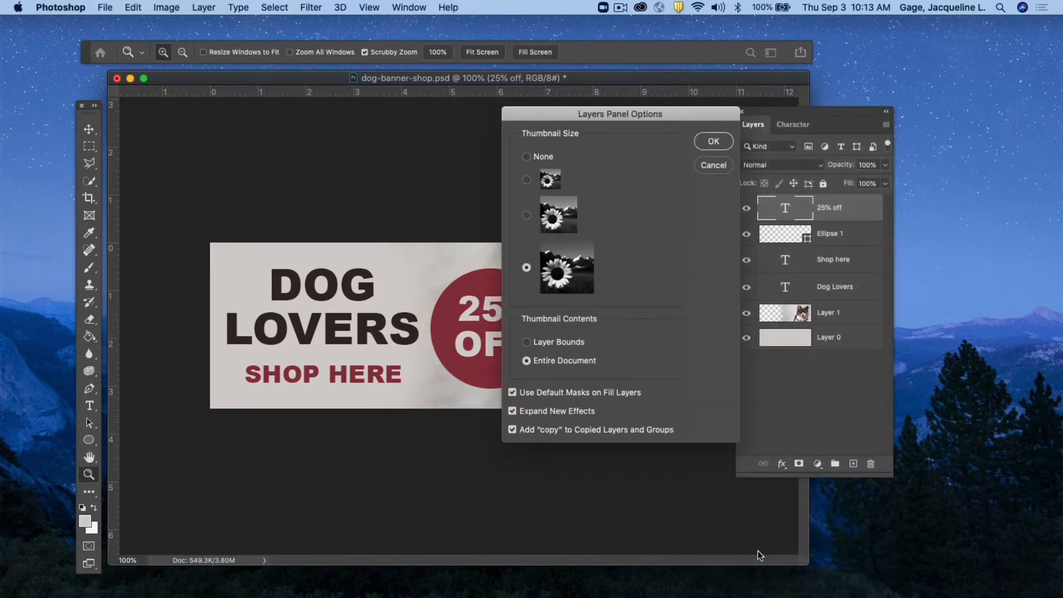
{"action": "left_click", "coordinate": [526, 267]}
{"action": "left_click", "coordinate": [714, 142]}
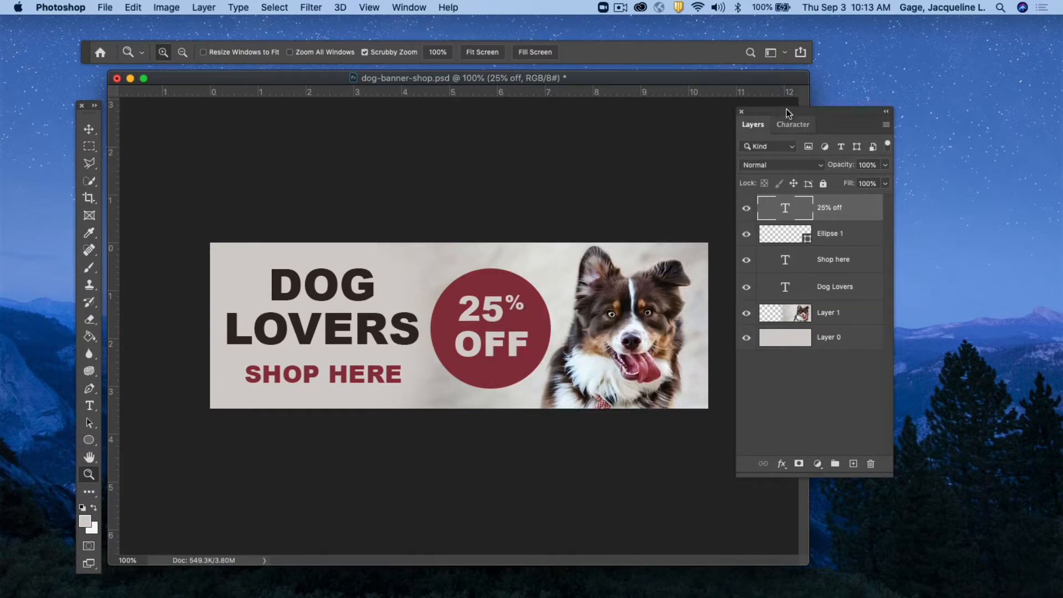
{"action": "left_click_drag", "start_coordinate": [791, 111], "coordinate": [824, 100]}
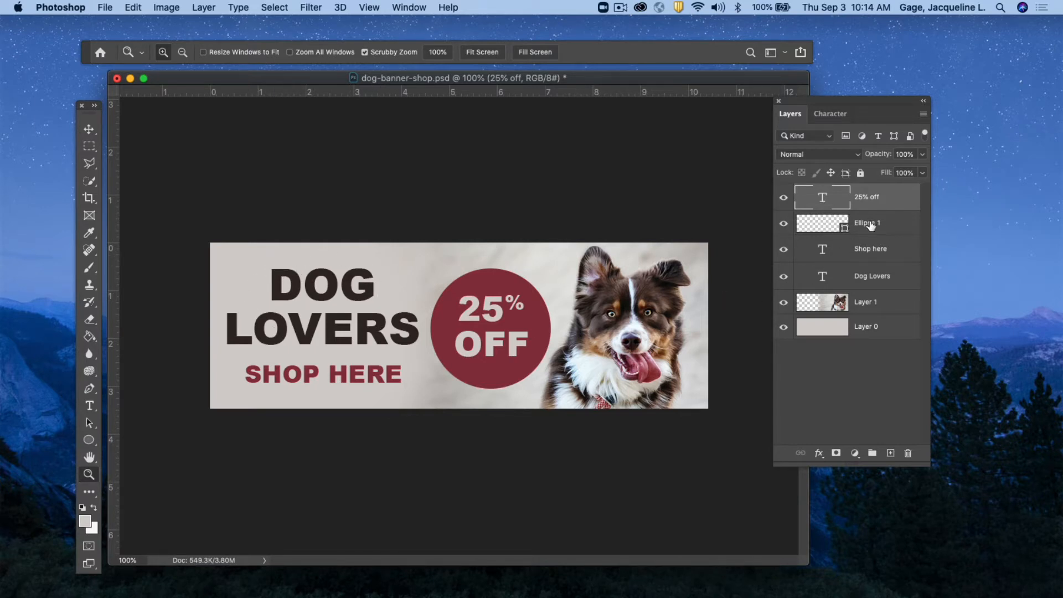
Select the Dog Lovers text layer, check its visibility, and open its Layer Style settings clear of the heading.
{"action": "left_click", "coordinate": [901, 282]}
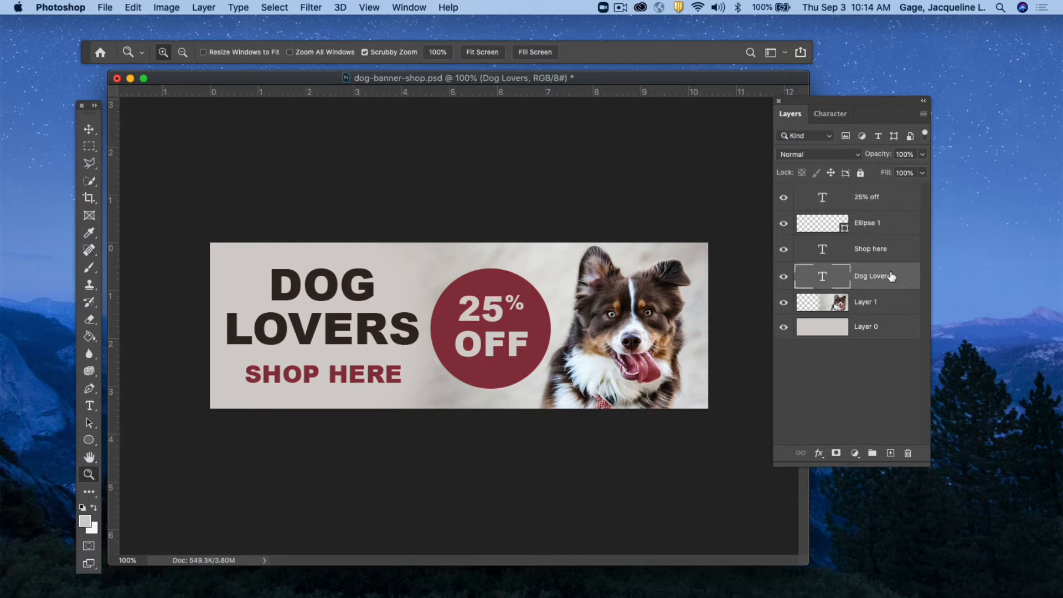
{"action": "left_click", "coordinate": [782, 277]}
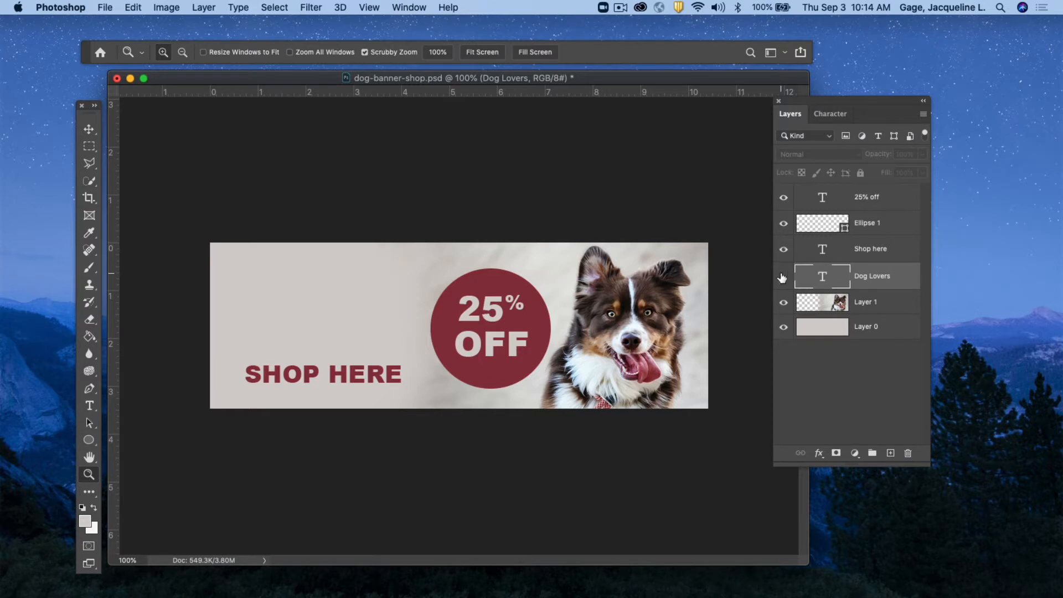
{"action": "left_click", "coordinate": [782, 277]}
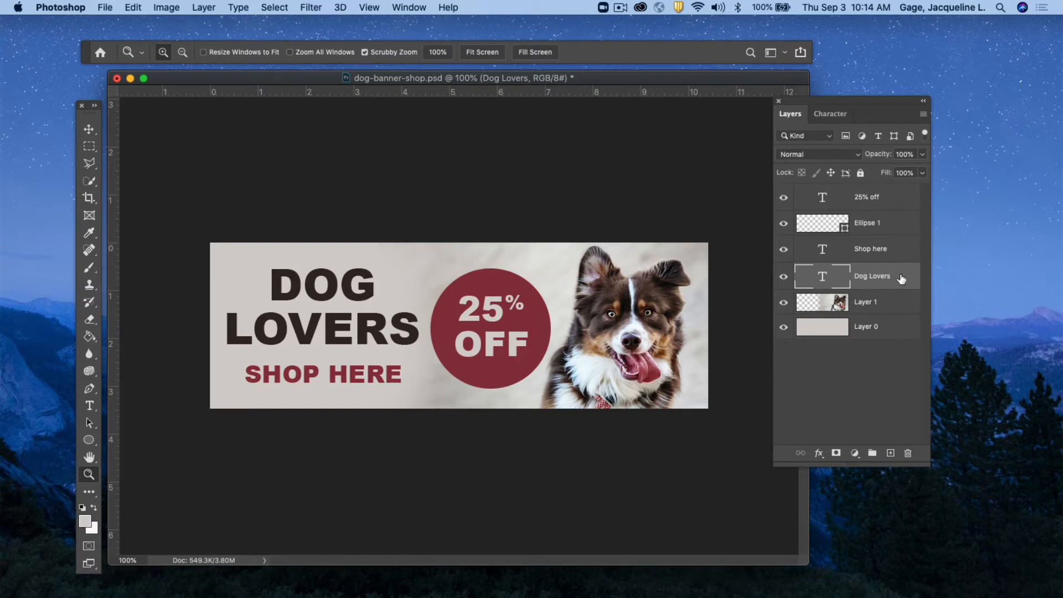
{"action": "key", "text": "h"}
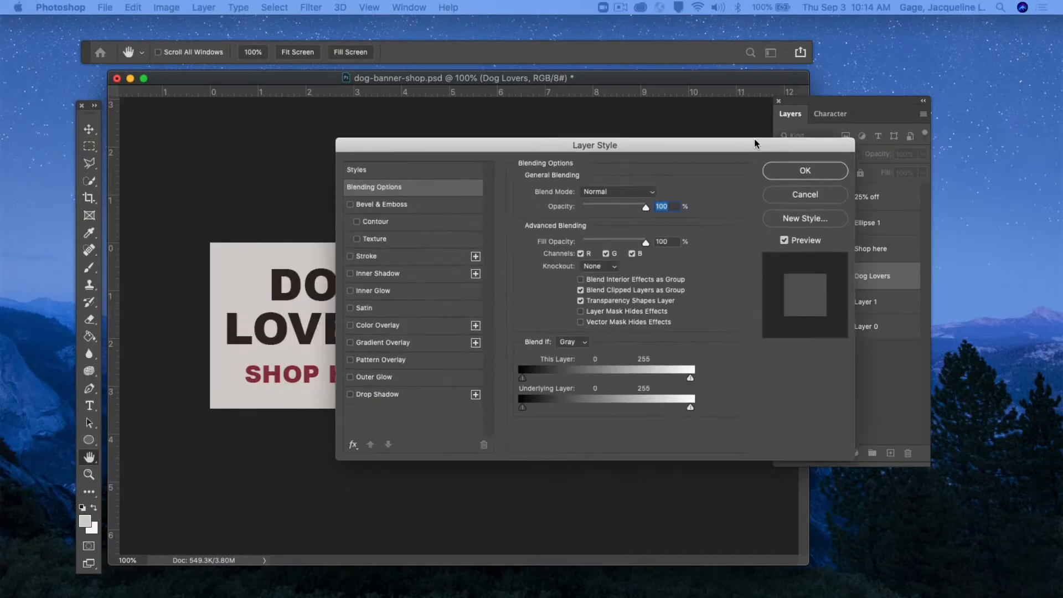
{"action": "left_click_drag", "start_coordinate": [749, 141], "coordinate": [856, 78]}
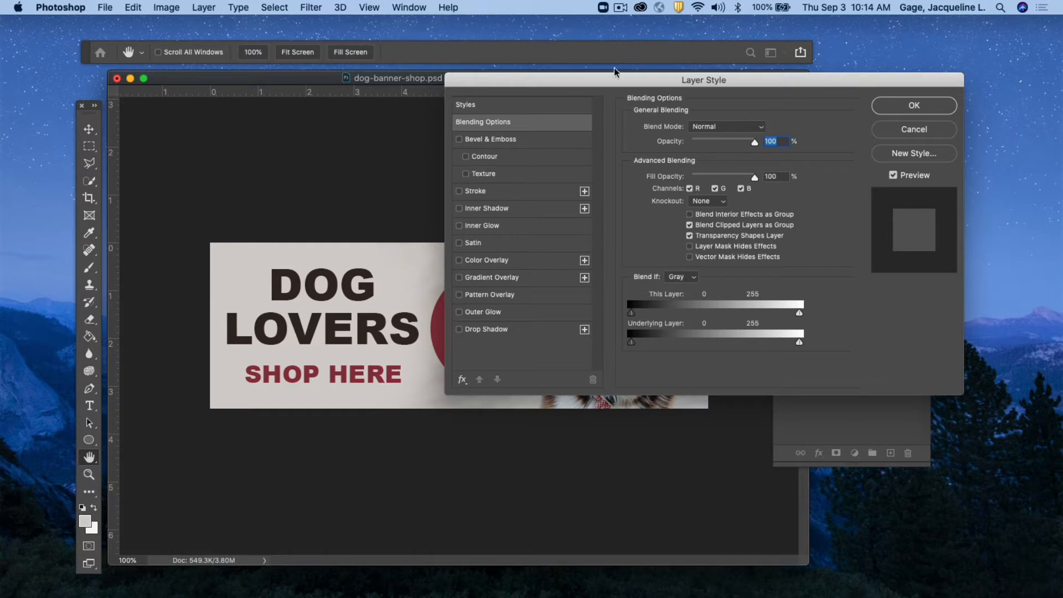
{"action": "left_click_drag", "start_coordinate": [586, 87], "coordinate": [632, 84]}
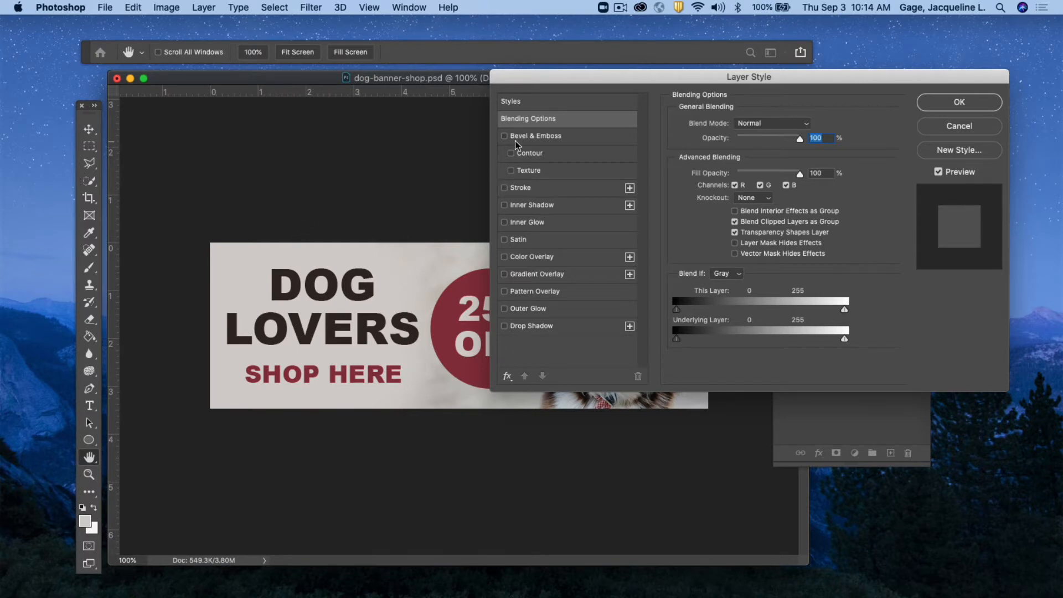
Add a Bevel & Emboss effect reset to defaults, with depth 428%, size 8 px and soften 3 px.
{"action": "left_click", "coordinate": [575, 139]}
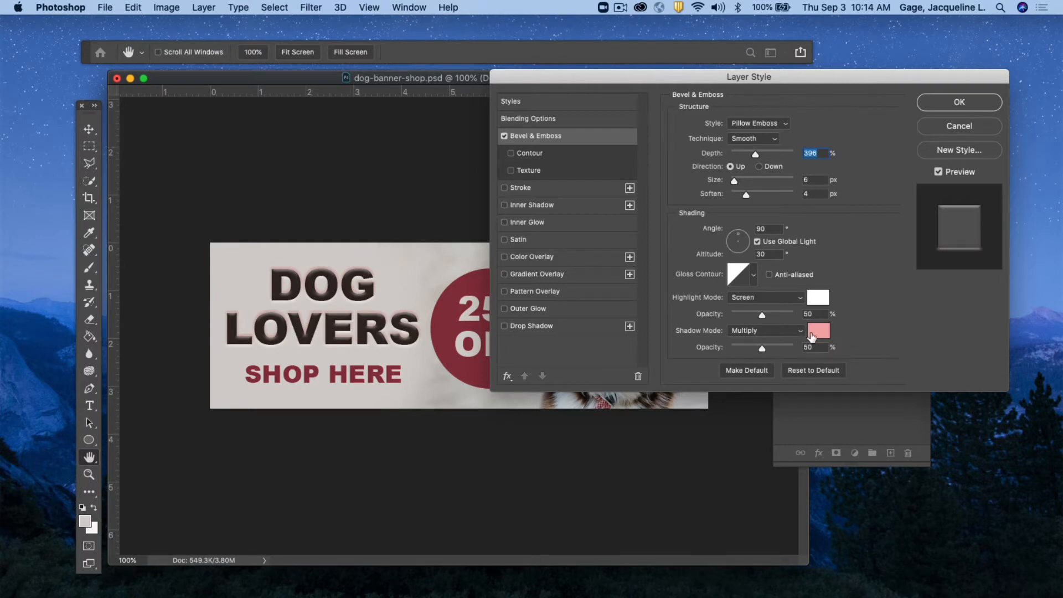
{"action": "left_click", "coordinate": [804, 370]}
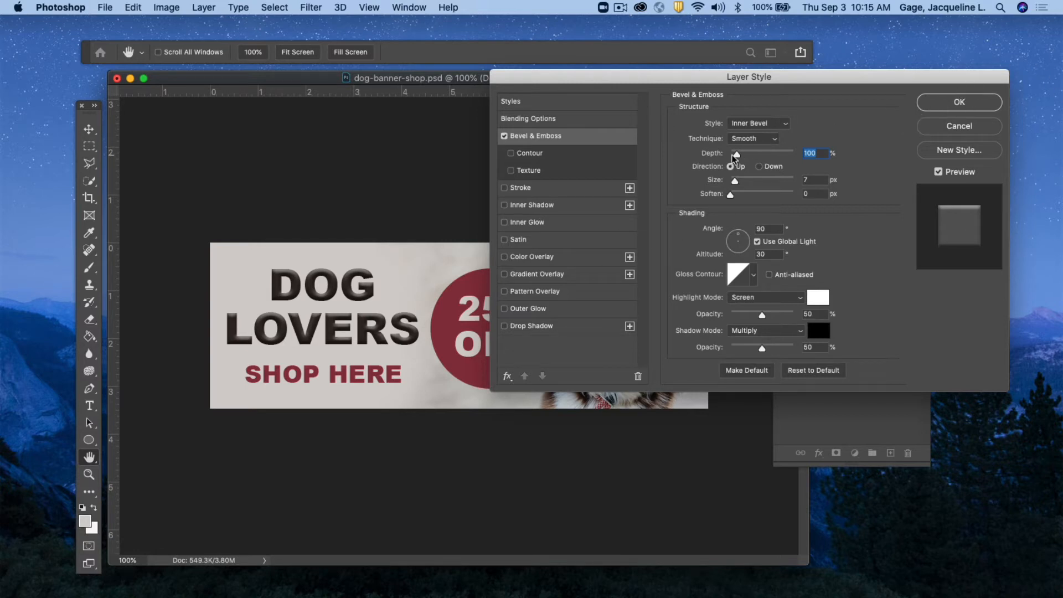
{"action": "left_click_drag", "start_coordinate": [737, 157], "coordinate": [744, 202]}
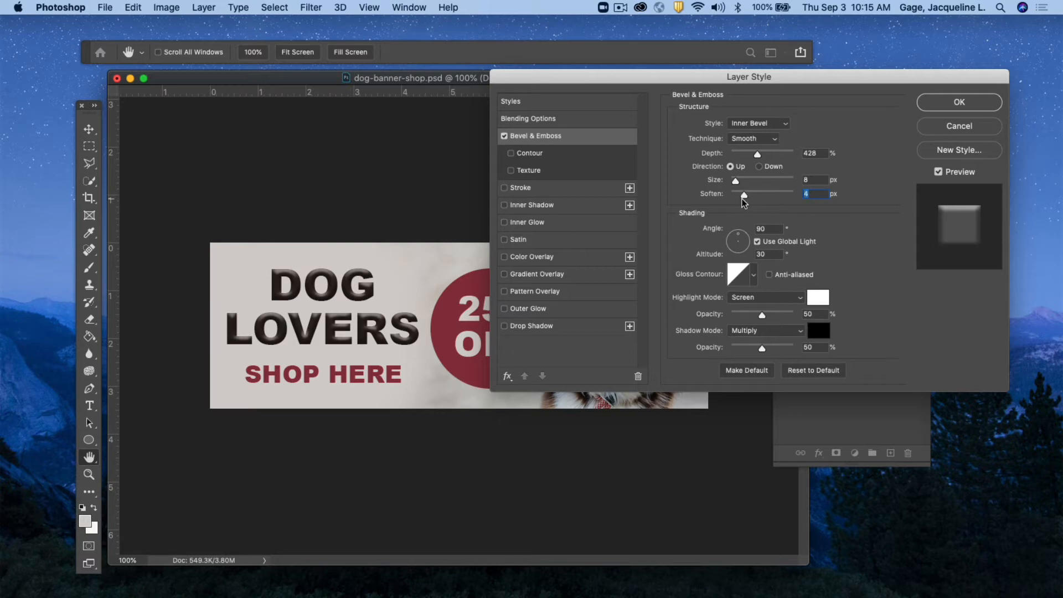
Try the Emboss and Outer Bevel styles on the heading, and turn the Bevel & Emboss effect off.
{"action": "left_click", "coordinate": [777, 124]}
{"action": "left_click", "coordinate": [759, 136]}
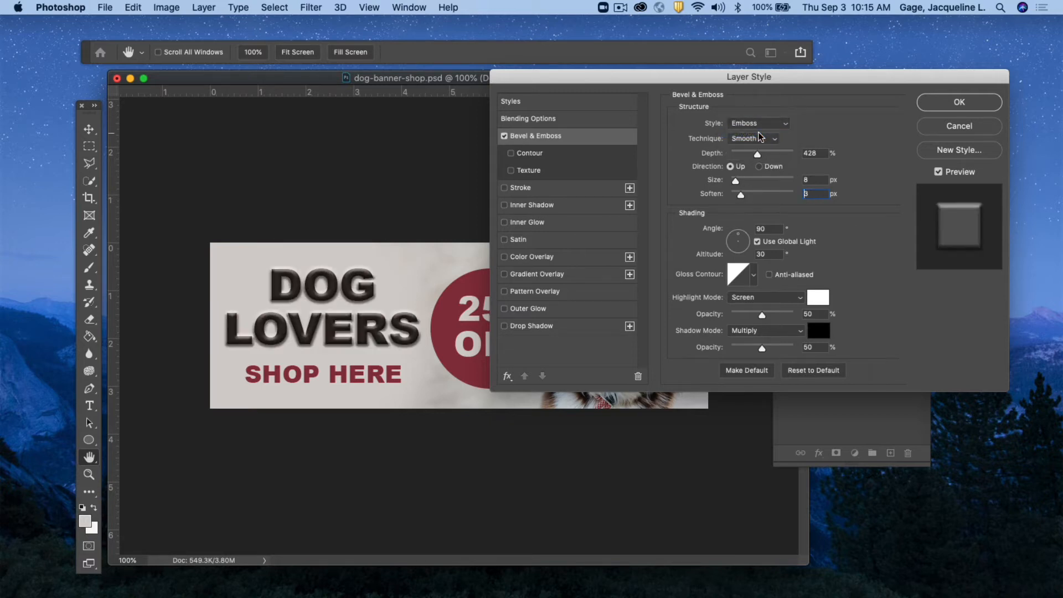
{"action": "left_click", "coordinate": [785, 124]}
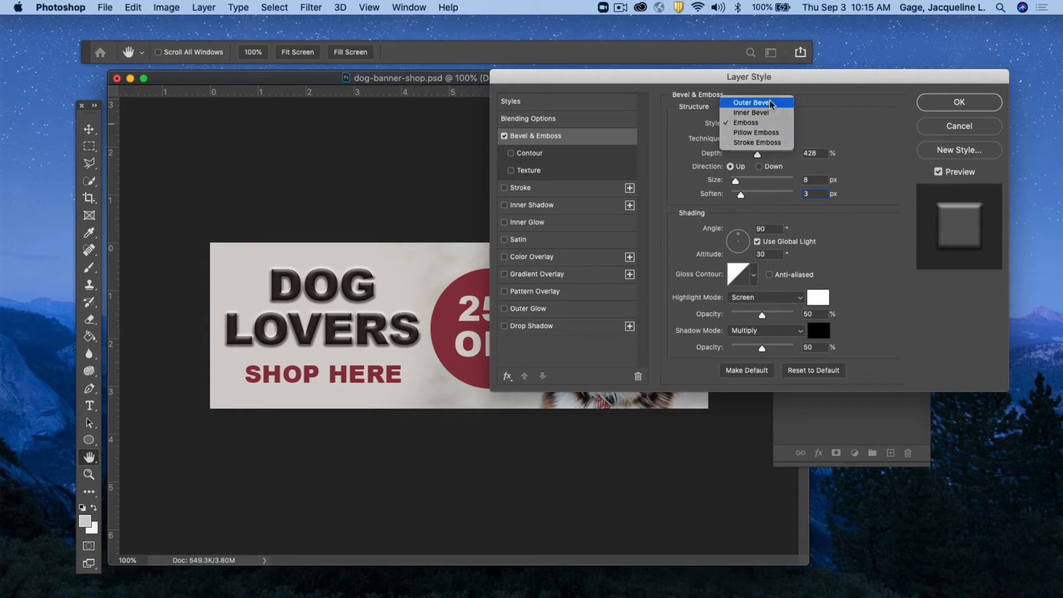
{"action": "left_click", "coordinate": [771, 104]}
{"action": "left_click", "coordinate": [784, 124]}
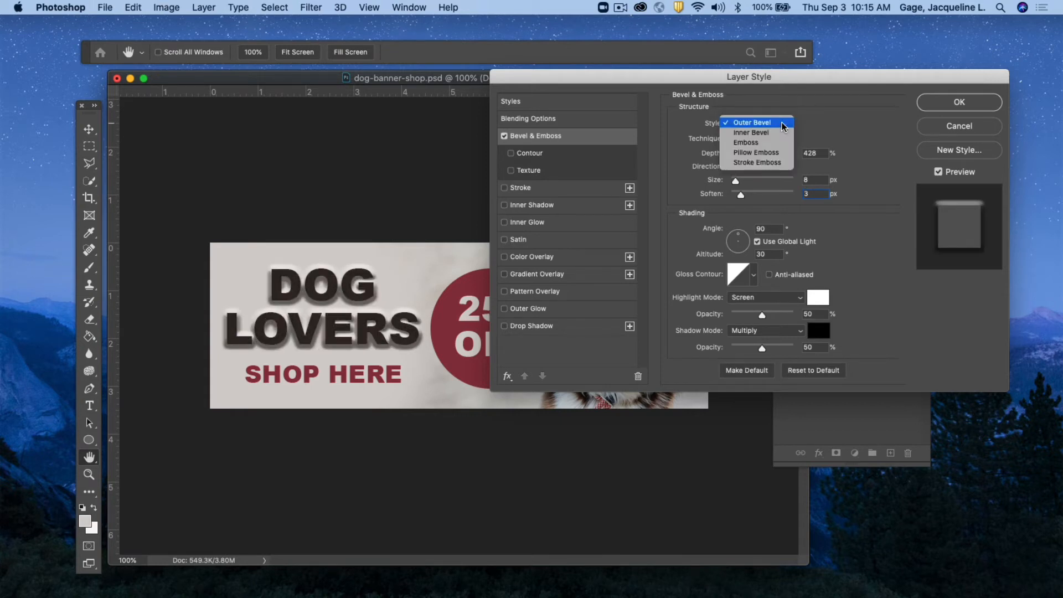
{"action": "left_click", "coordinate": [763, 144]}
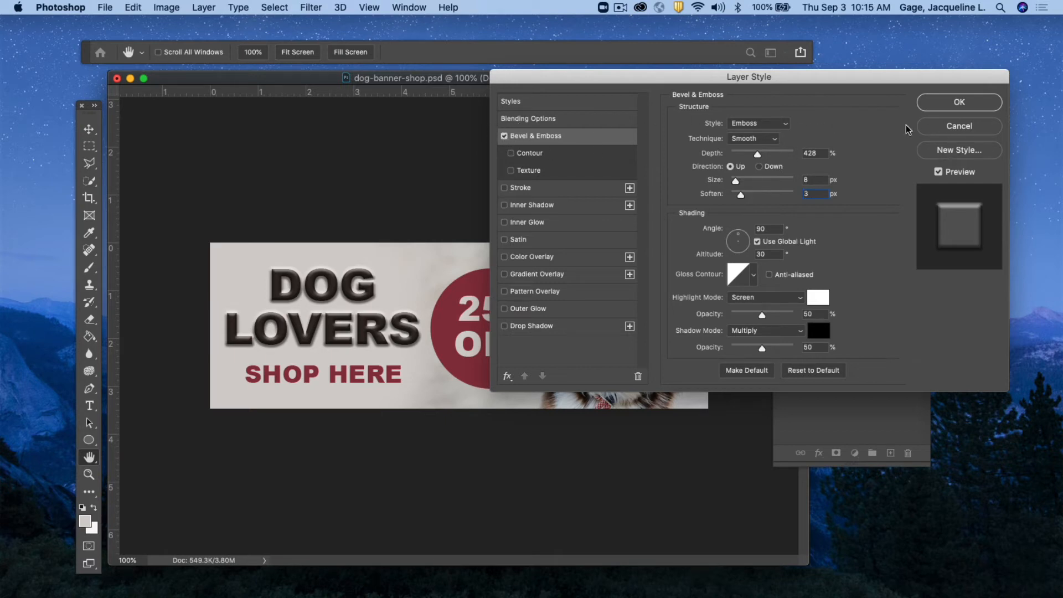
{"action": "left_click", "coordinate": [504, 137]}
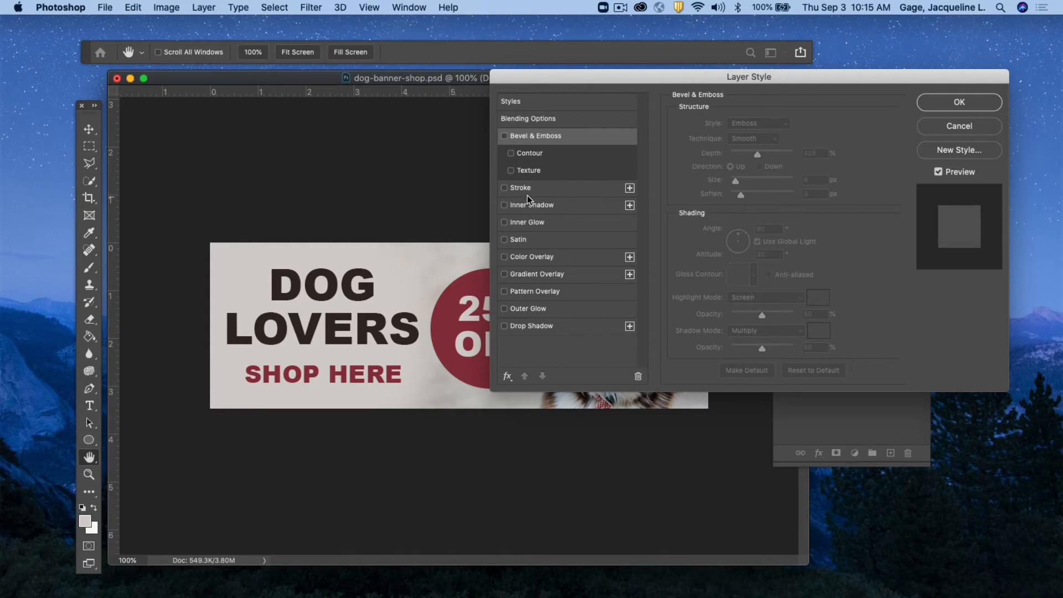
Add a Stroke effect reset to defaults, with size 32 px and a bright red color.
{"action": "left_click", "coordinate": [553, 187]}
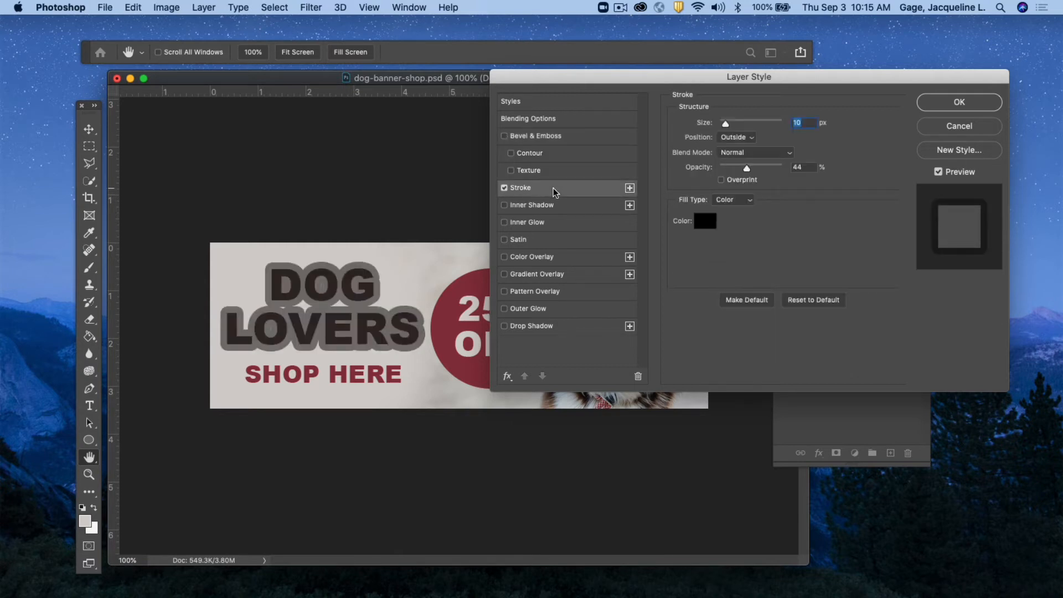
{"action": "left_click", "coordinate": [813, 301]}
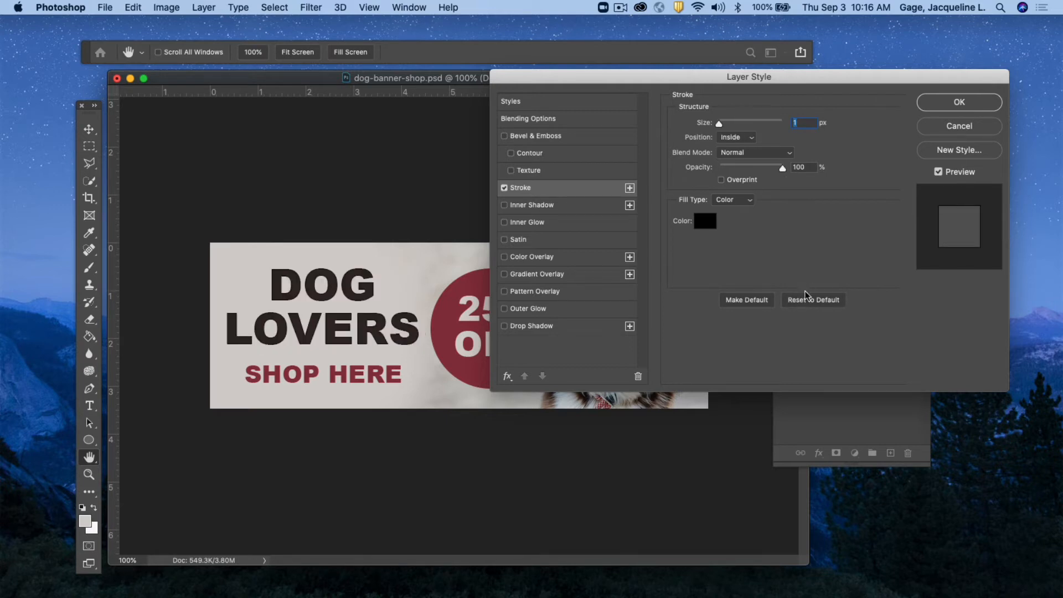
{"action": "left_click_drag", "start_coordinate": [721, 127], "coordinate": [734, 129]}
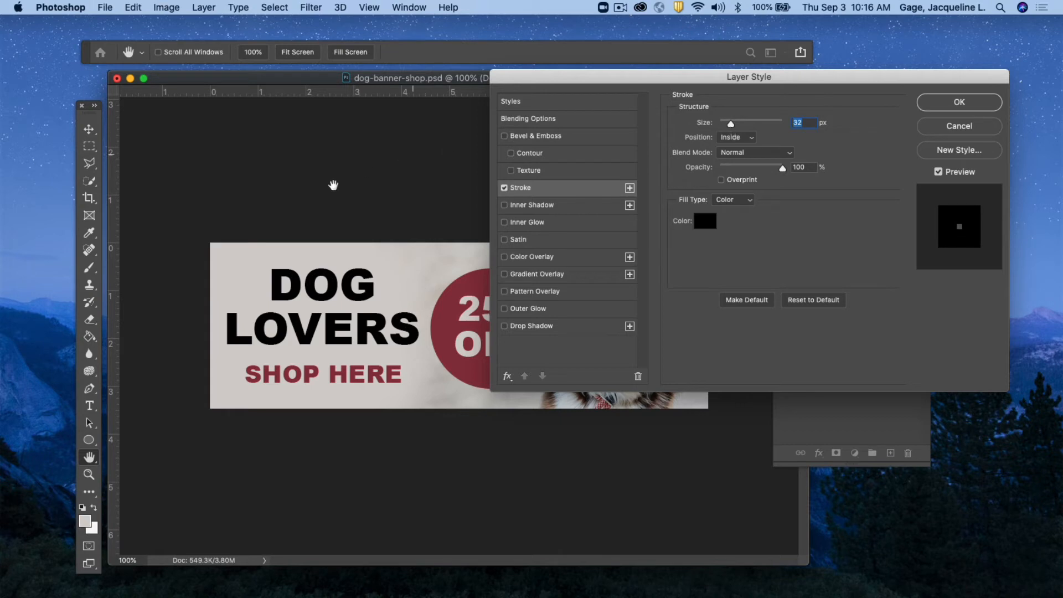
{"action": "left_click", "coordinate": [705, 231]}
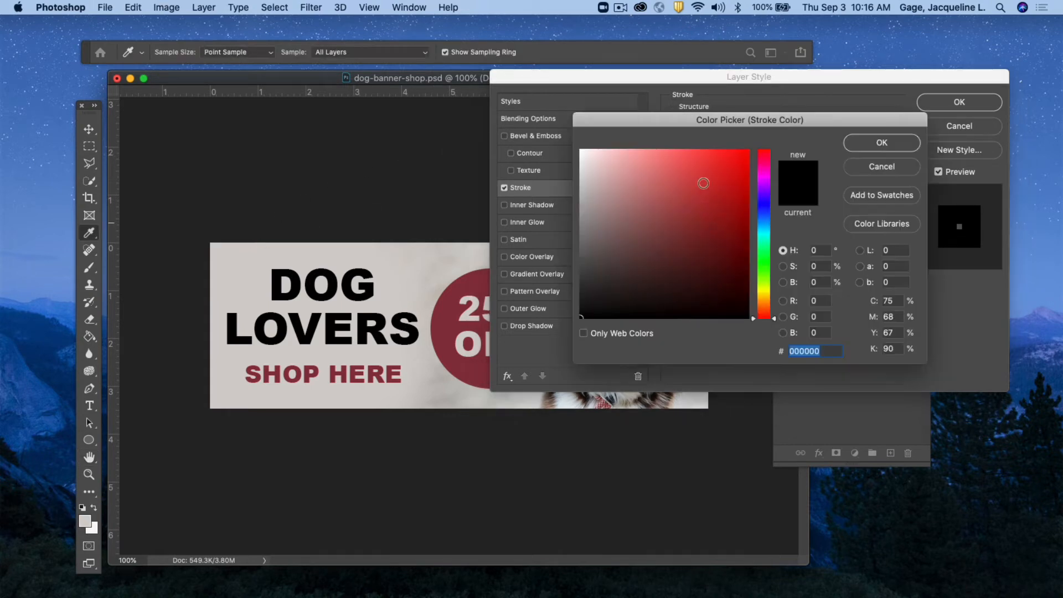
{"action": "left_click", "coordinate": [744, 155]}
{"action": "left_click", "coordinate": [892, 143]}
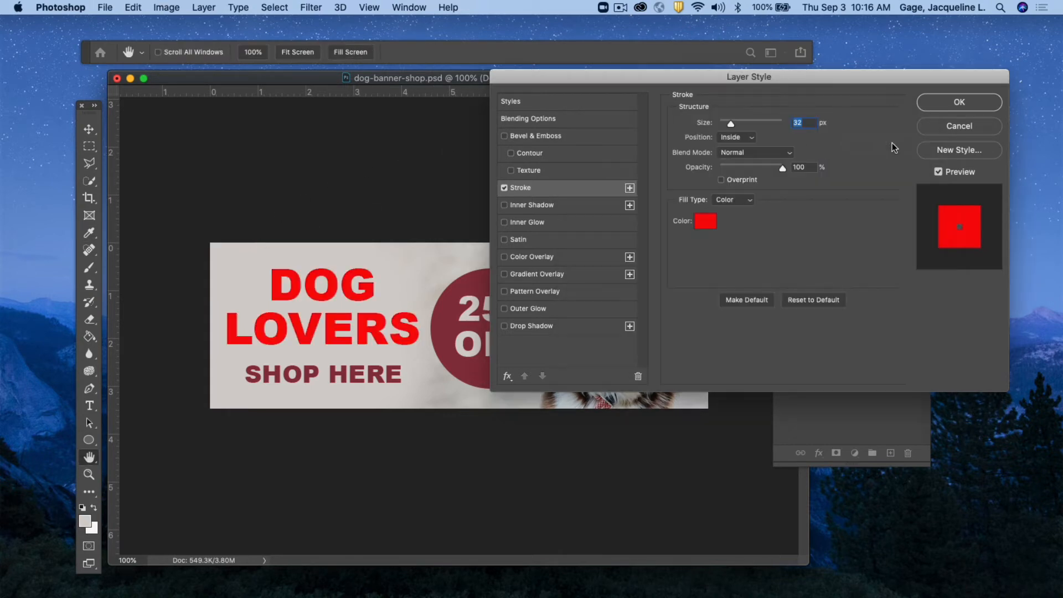
Try the red stroke at 2 px Outside, Inside and Center, reduce it to 1 px, and turn the Stroke effect off.
{"action": "left_click_drag", "start_coordinate": [736, 121], "coordinate": [719, 122]}
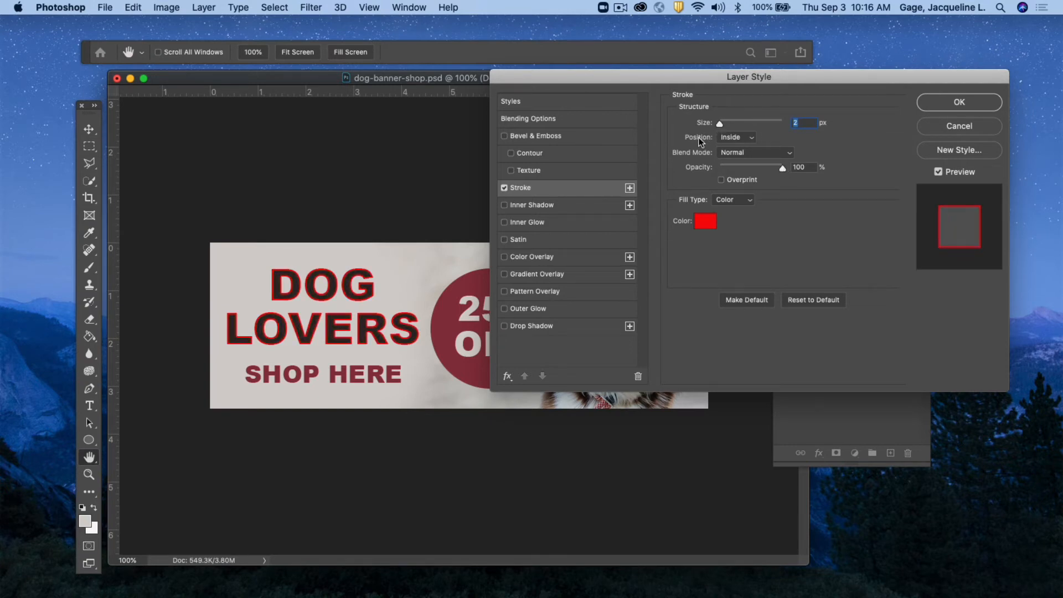
{"action": "left_click", "coordinate": [735, 137]}
{"action": "left_click", "coordinate": [736, 127]}
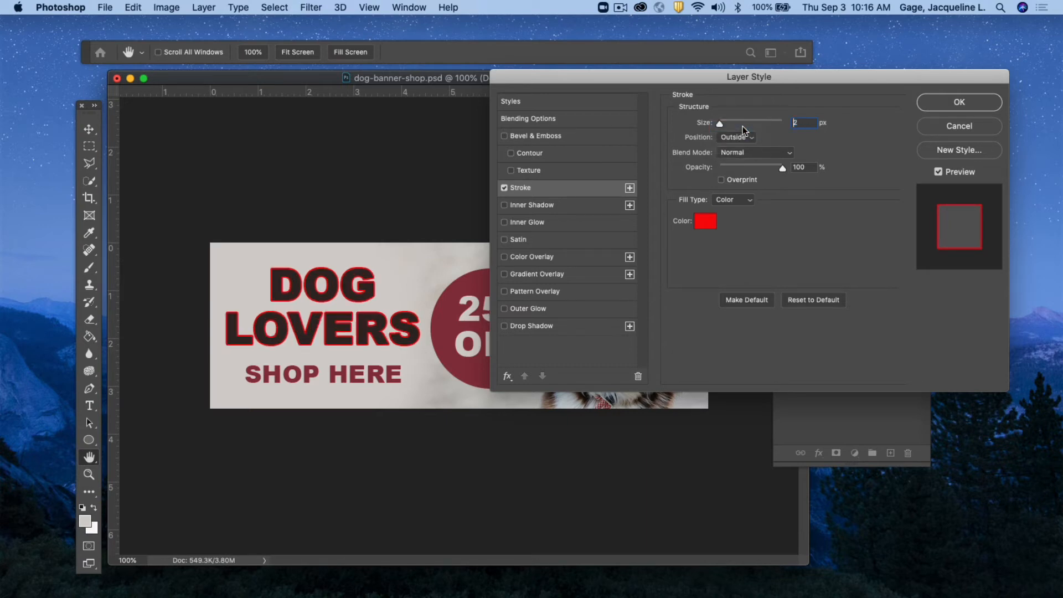
{"action": "left_click", "coordinate": [752, 138]}
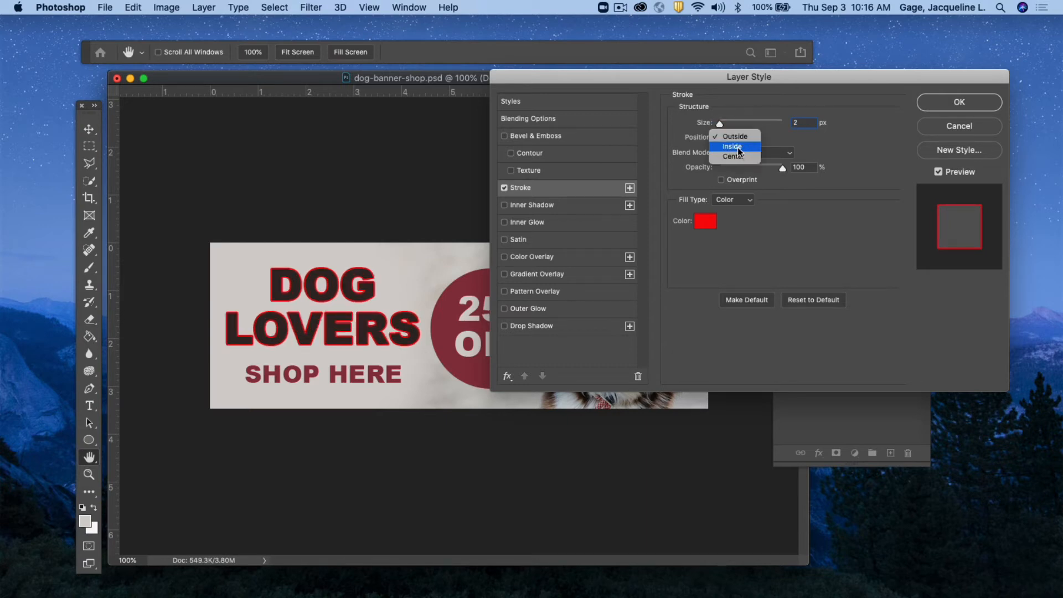
{"action": "left_click", "coordinate": [754, 139]}
{"action": "left_click", "coordinate": [754, 139]}
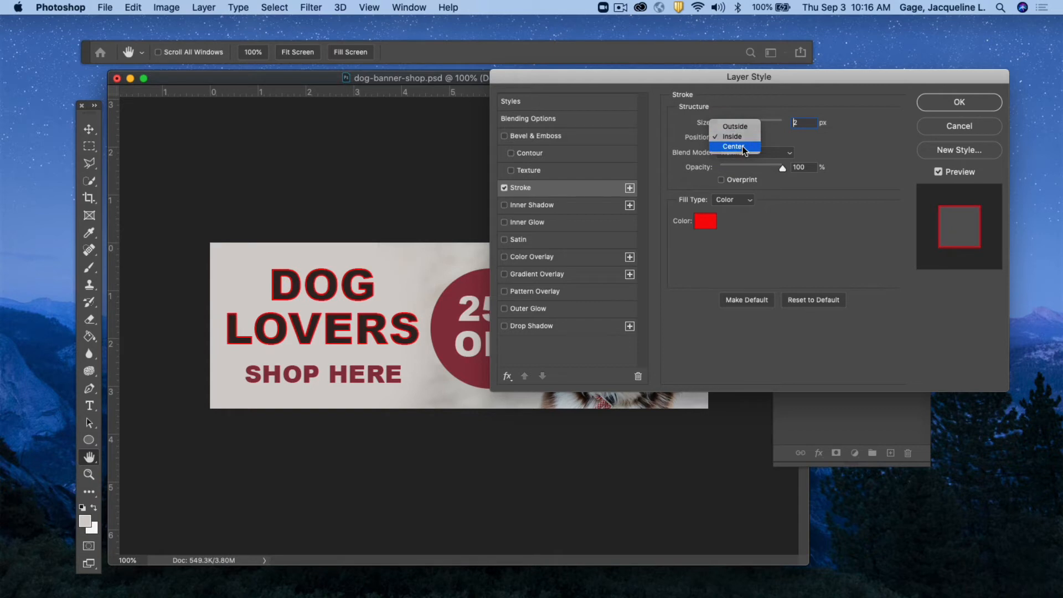
{"action": "left_click", "coordinate": [743, 147]}
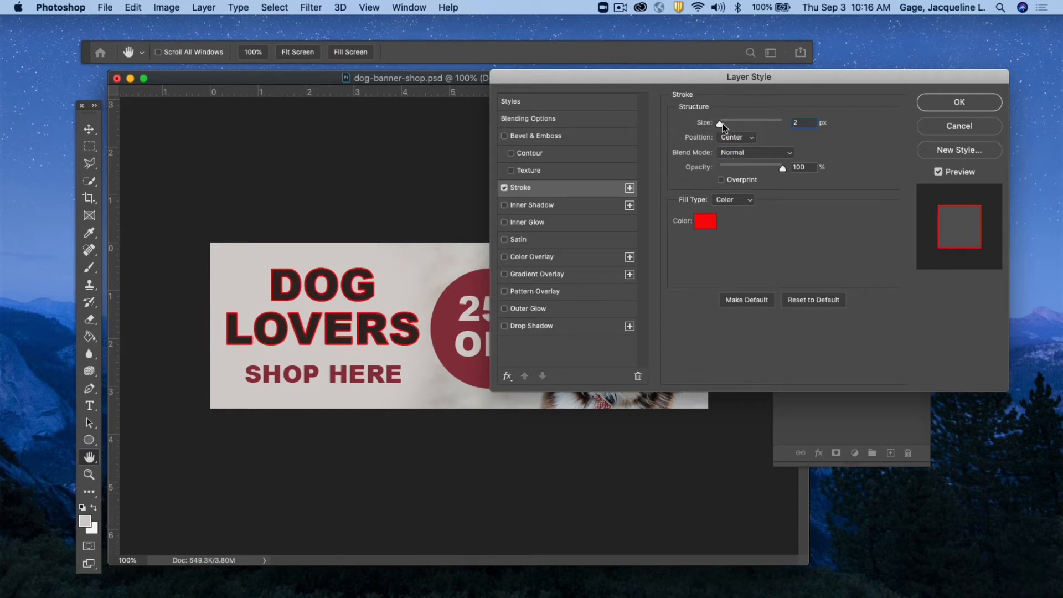
{"action": "mouse_move", "coordinate": [720, 125]}
{"action": "left_mouse_down"}
{"action": "mouse_move", "coordinate": [734, 126]}
{"action": "mouse_move", "coordinate": [719, 126]}
{"action": "left_mouse_up"}
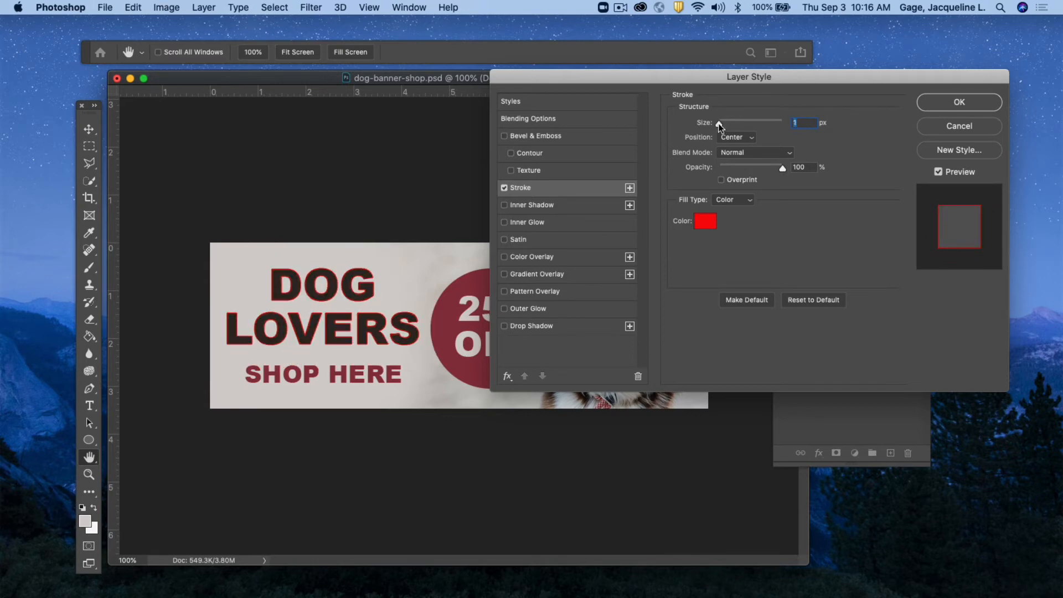
{"action": "left_click", "coordinate": [505, 188]}
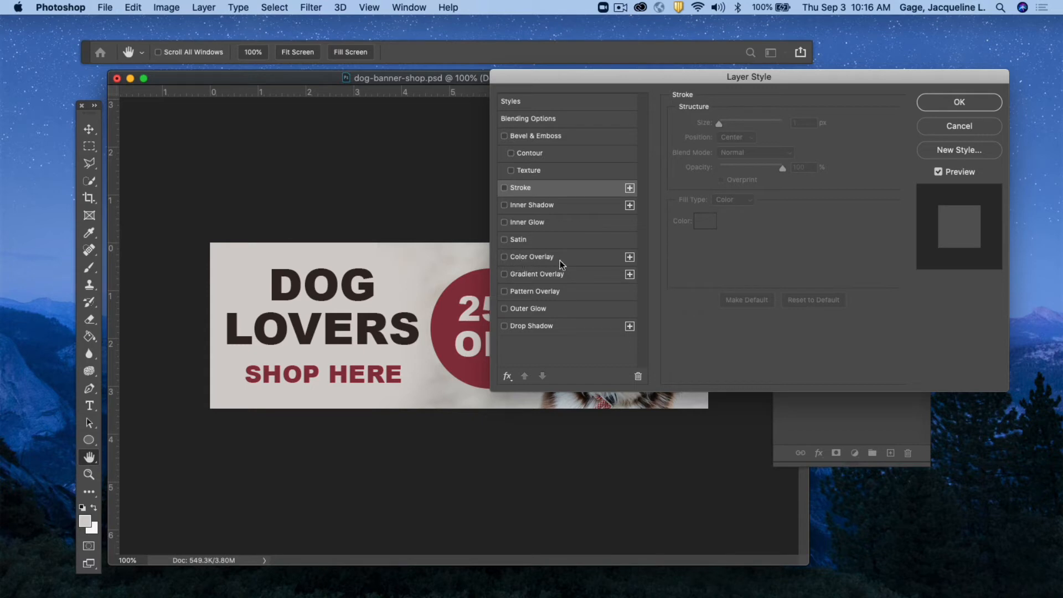
Add an Outer Glow effect reset to defaults, with yellow color f1d90e, spread 41% and size 9 px.
{"action": "left_click", "coordinate": [564, 309]}
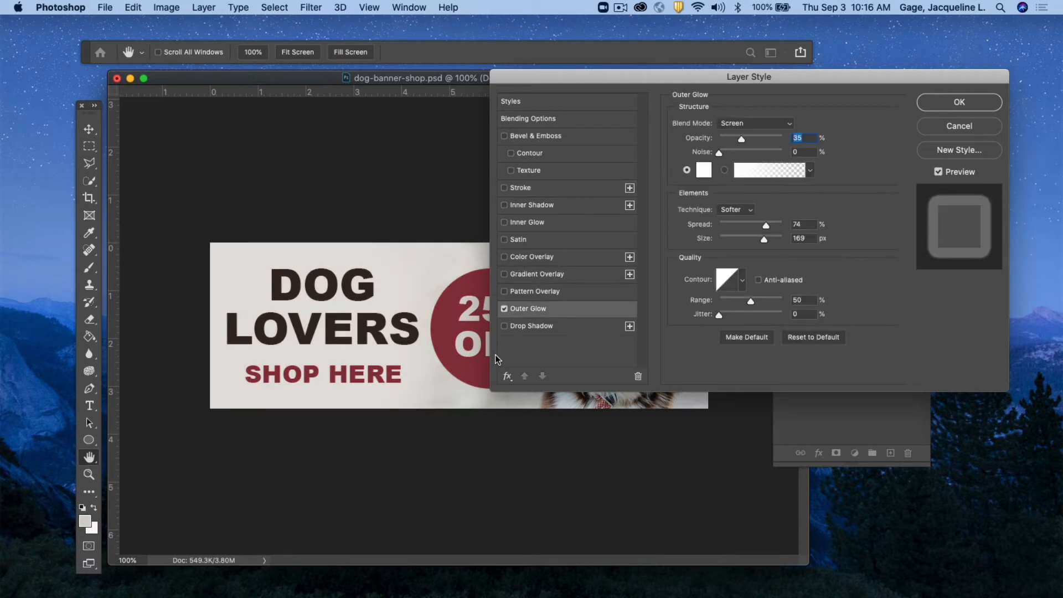
{"action": "left_click", "coordinate": [826, 342]}
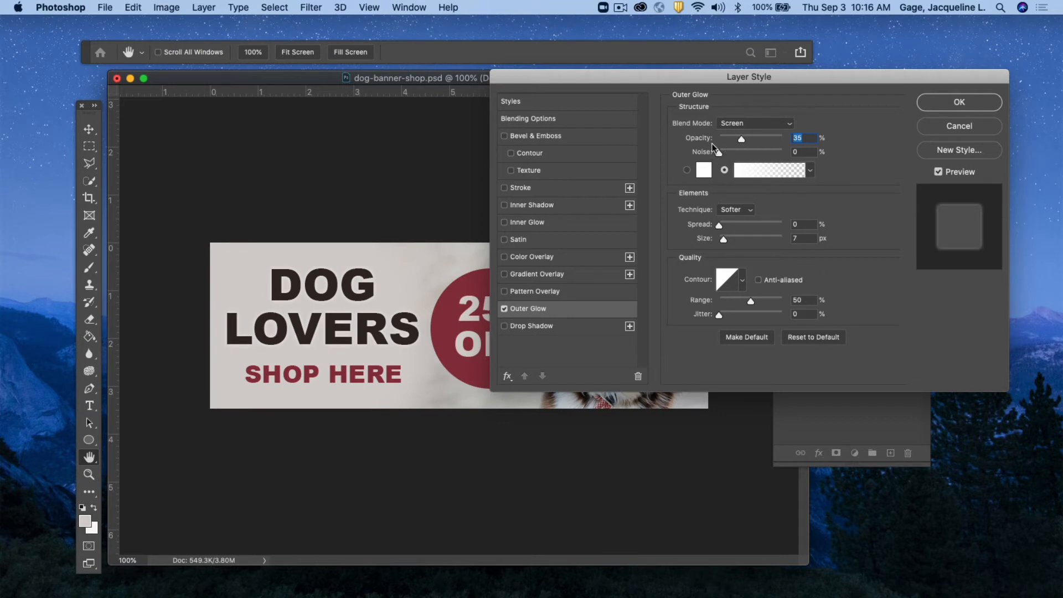
{"action": "left_click", "coordinate": [704, 172]}
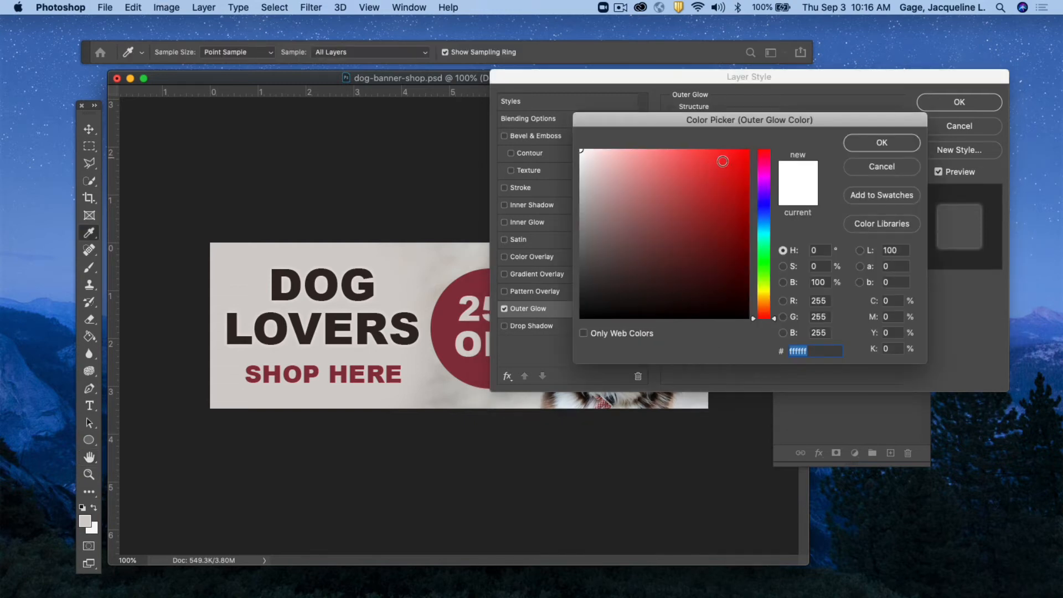
{"action": "left_click_drag", "start_coordinate": [759, 294], "coordinate": [756, 293]}
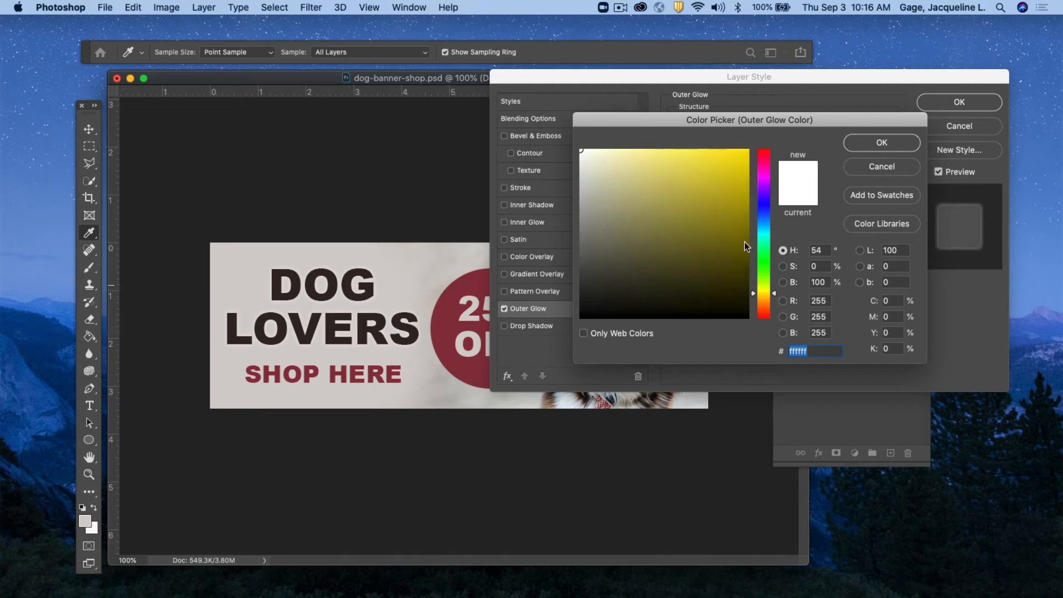
{"action": "left_click", "coordinate": [739, 158]}
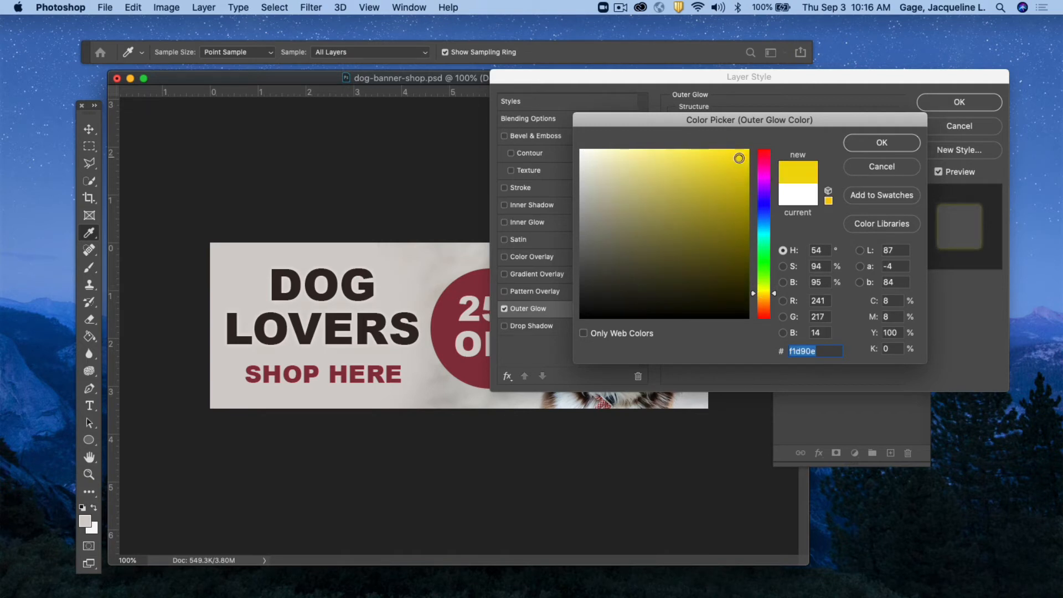
{"action": "left_click", "coordinate": [875, 144]}
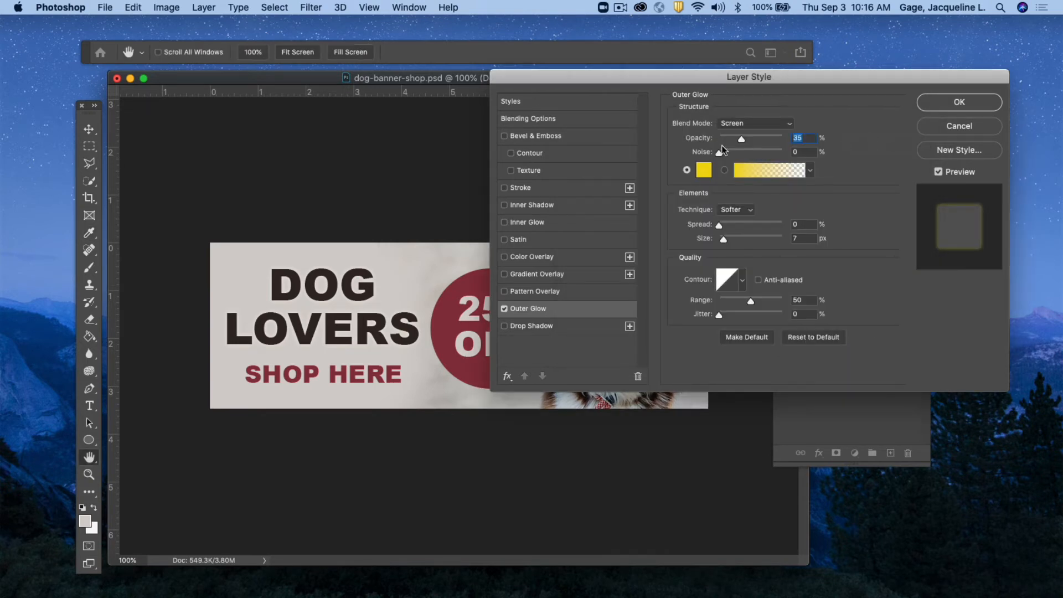
{"action": "mouse_move", "coordinate": [719, 227]}
{"action": "left_mouse_down"}
{"action": "mouse_move", "coordinate": [744, 226]}
{"action": "mouse_move", "coordinate": [724, 242]}
{"action": "left_mouse_up"}
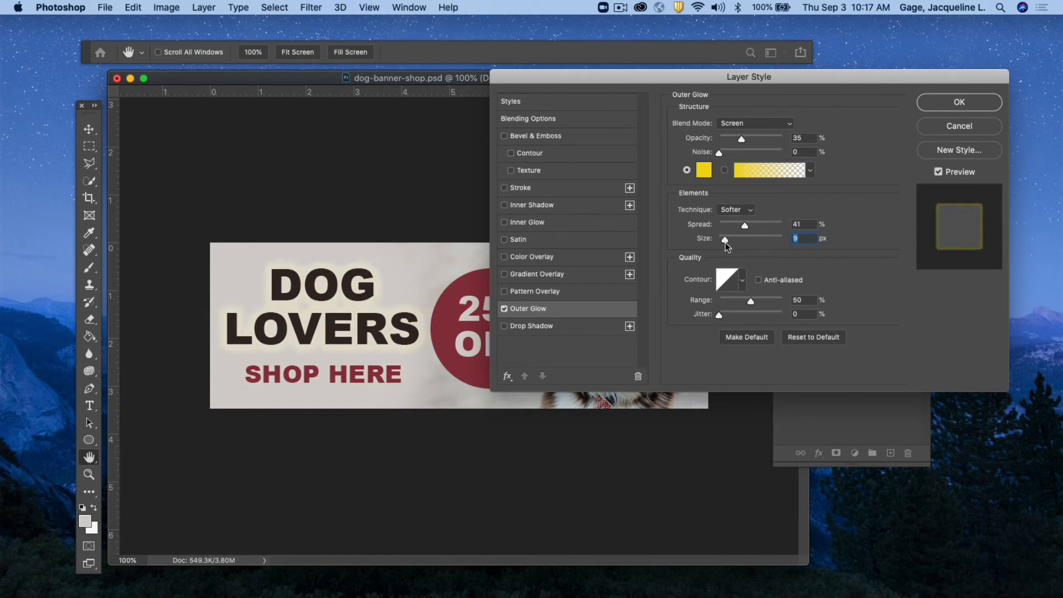
Change the outer glow's color to green 2ef10e, with spread 29% and size 38 px.
{"action": "left_click", "coordinate": [704, 171]}
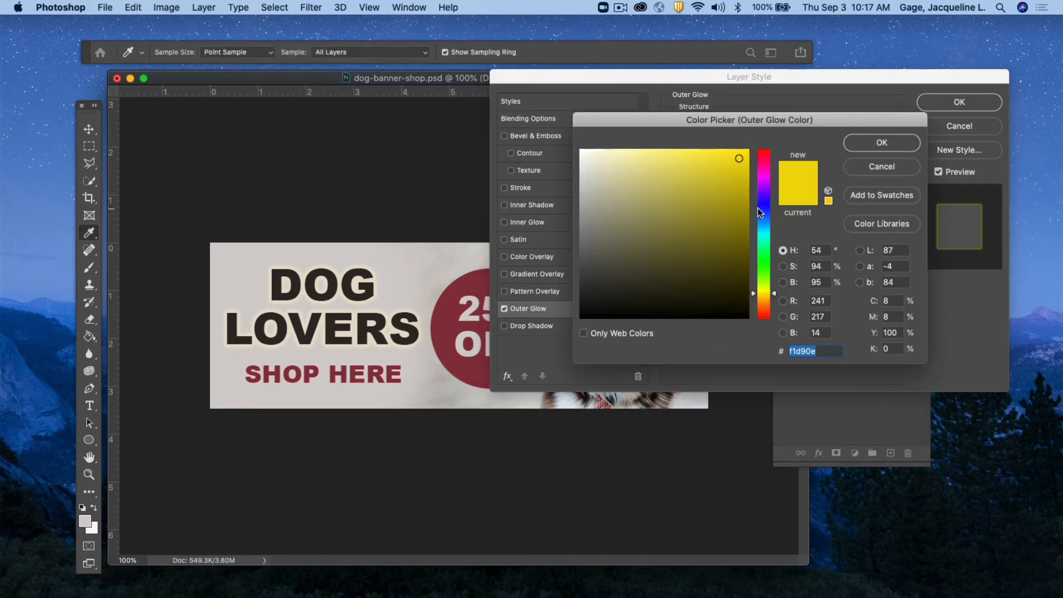
{"action": "left_click", "coordinate": [760, 266]}
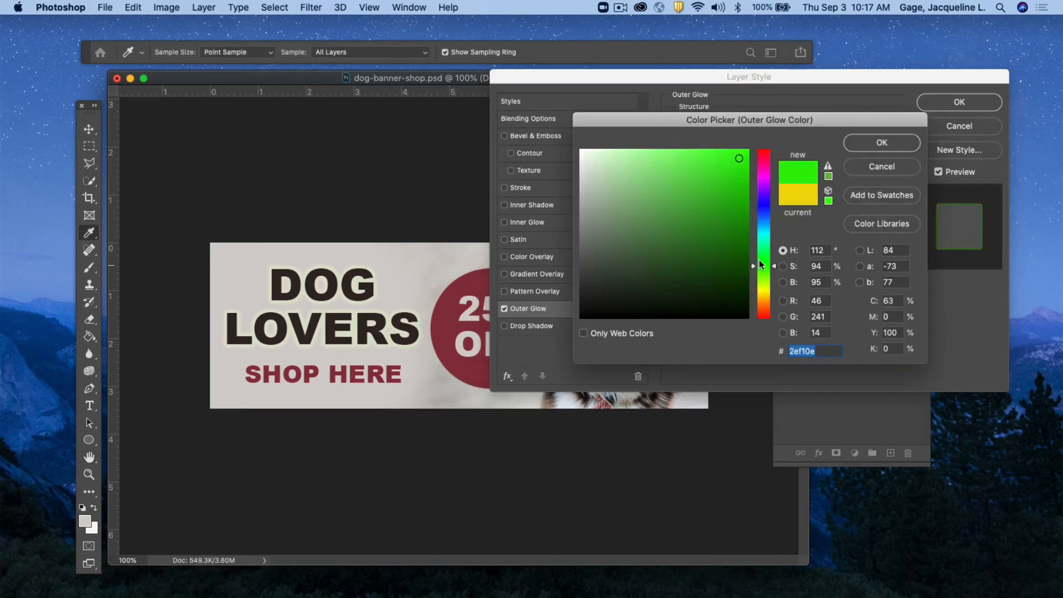
{"action": "left_click", "coordinate": [884, 143]}
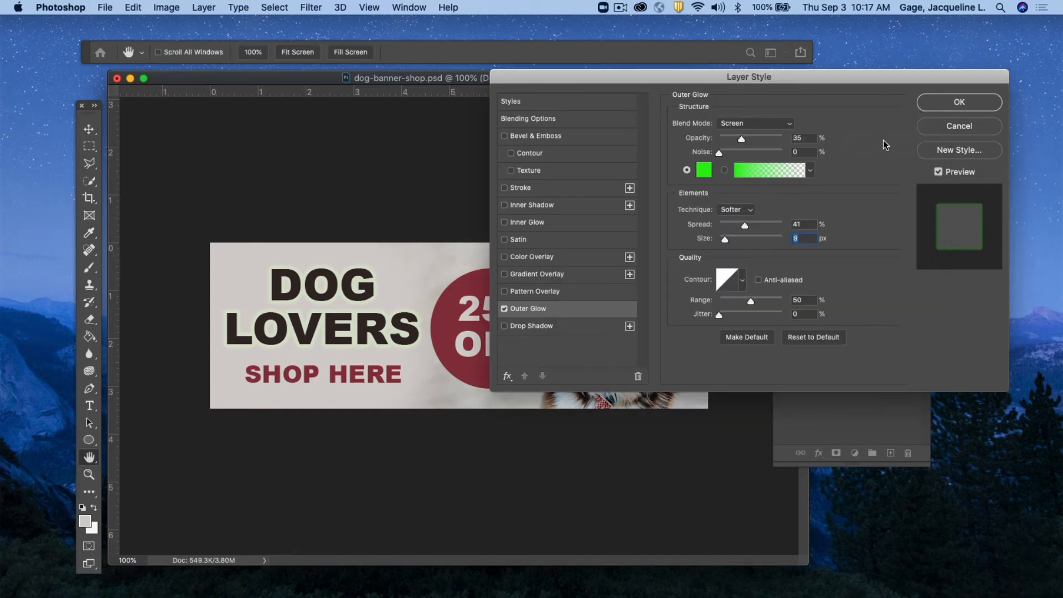
{"action": "left_click_drag", "start_coordinate": [744, 226], "coordinate": [733, 246]}
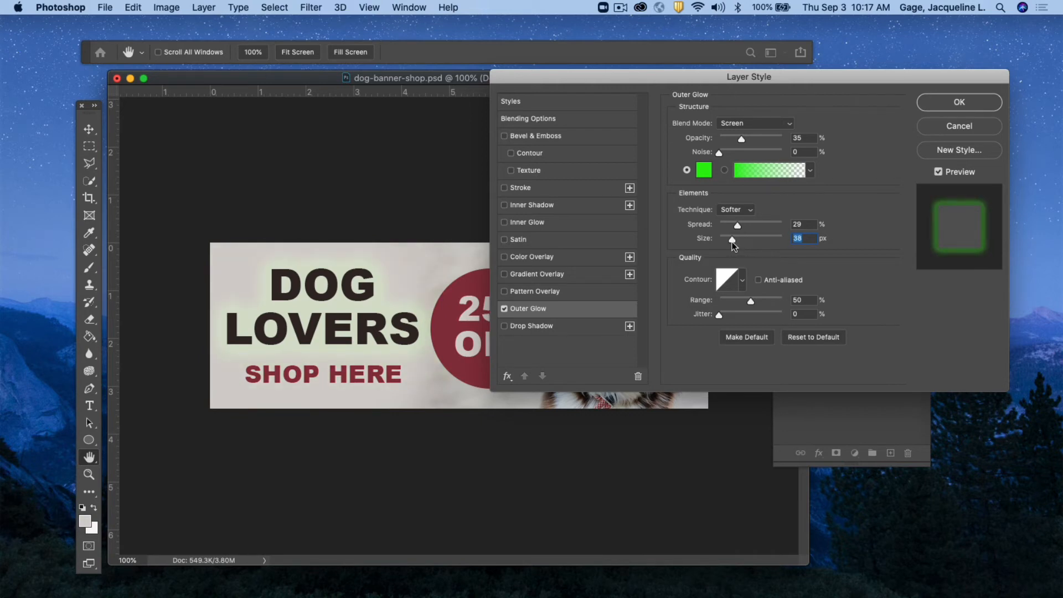
Try the Multiply blend mode on the glow, return it to Screen, and turn the Outer Glow effect off.
{"action": "left_click", "coordinate": [785, 123]}
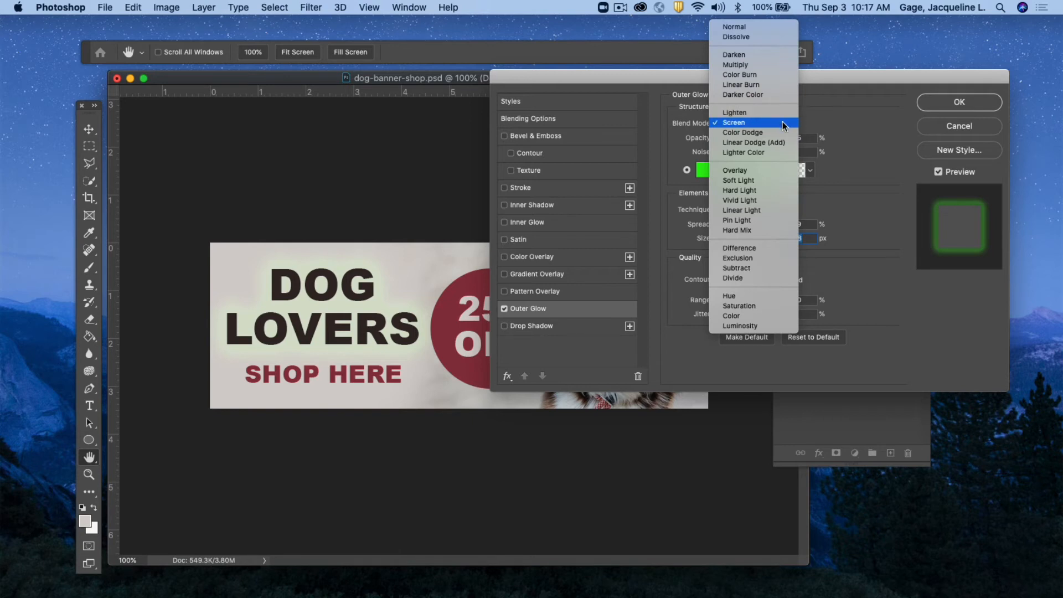
{"action": "left_click", "coordinate": [774, 64]}
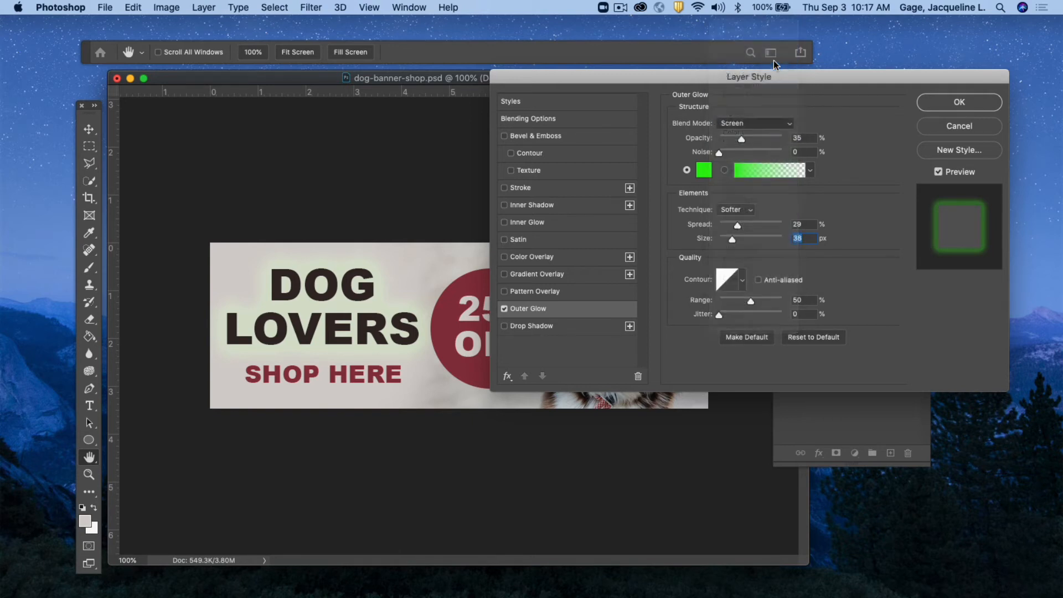
{"action": "left_click", "coordinate": [790, 124]}
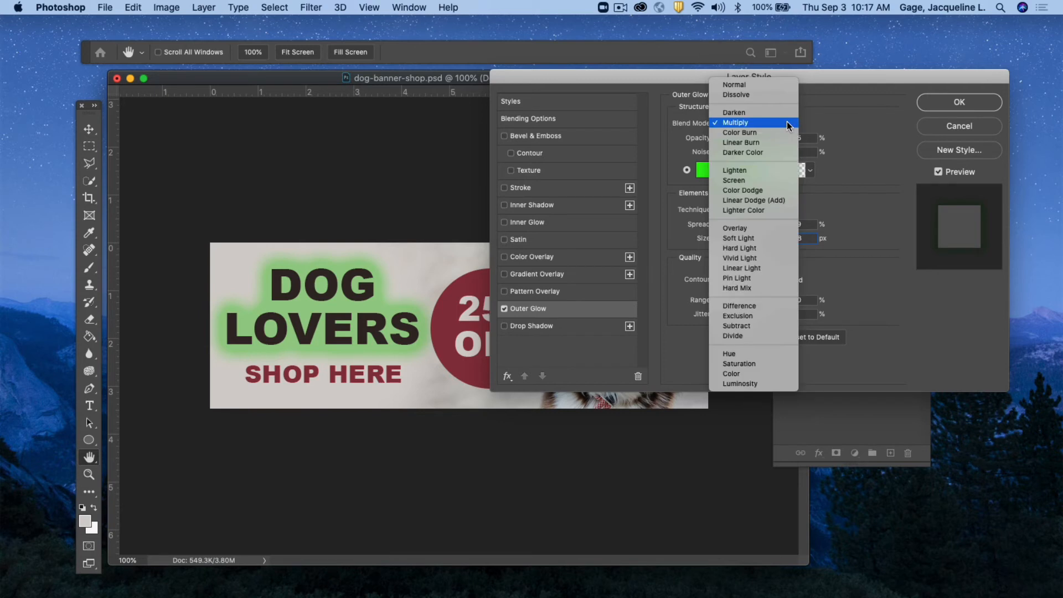
{"action": "left_click", "coordinate": [747, 181]}
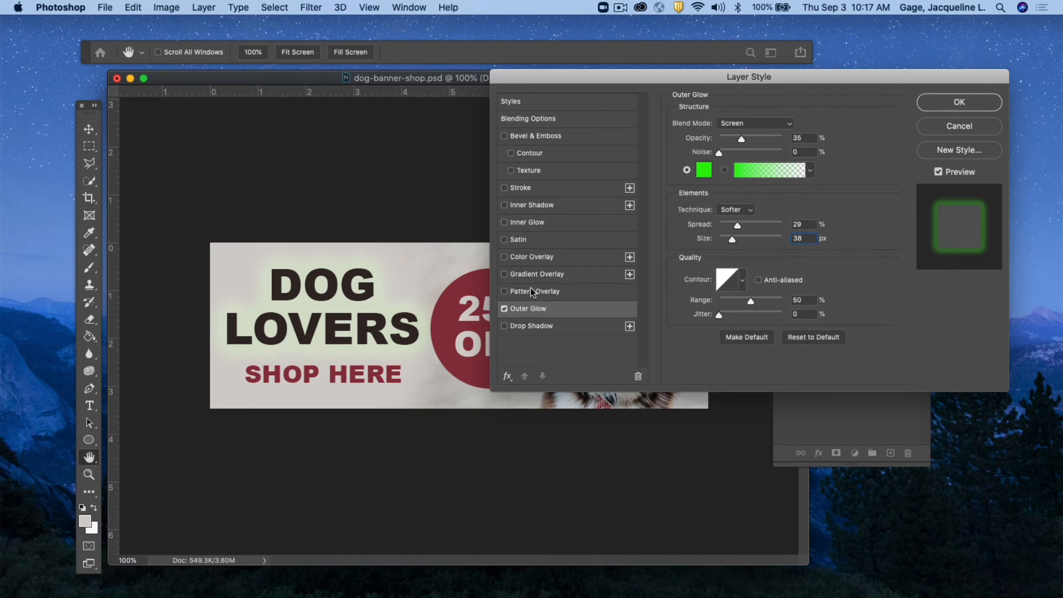
{"action": "left_click", "coordinate": [504, 308]}
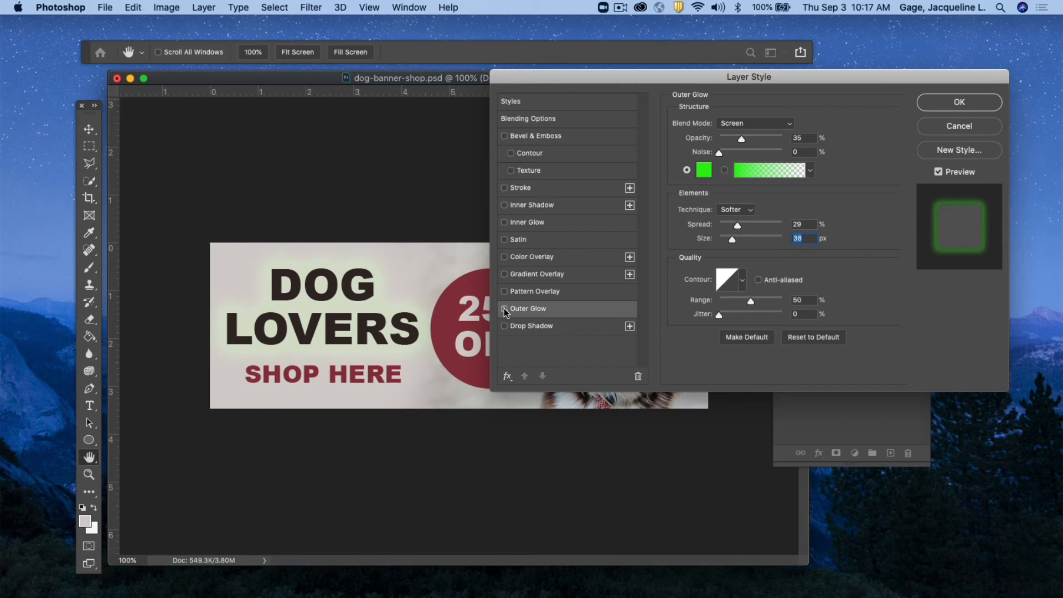
Apply a black Drop Shadow reset to defaults, with opacity 39%, distance 7 px, spread 9% and size 9 px.
{"action": "left_click", "coordinate": [566, 329]}
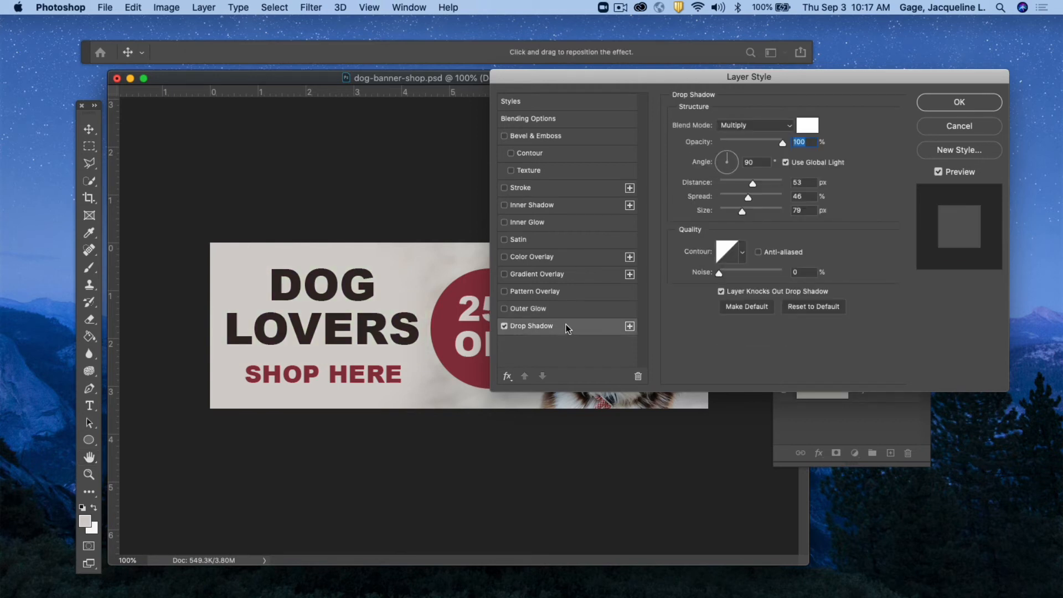
{"action": "left_click", "coordinate": [814, 306]}
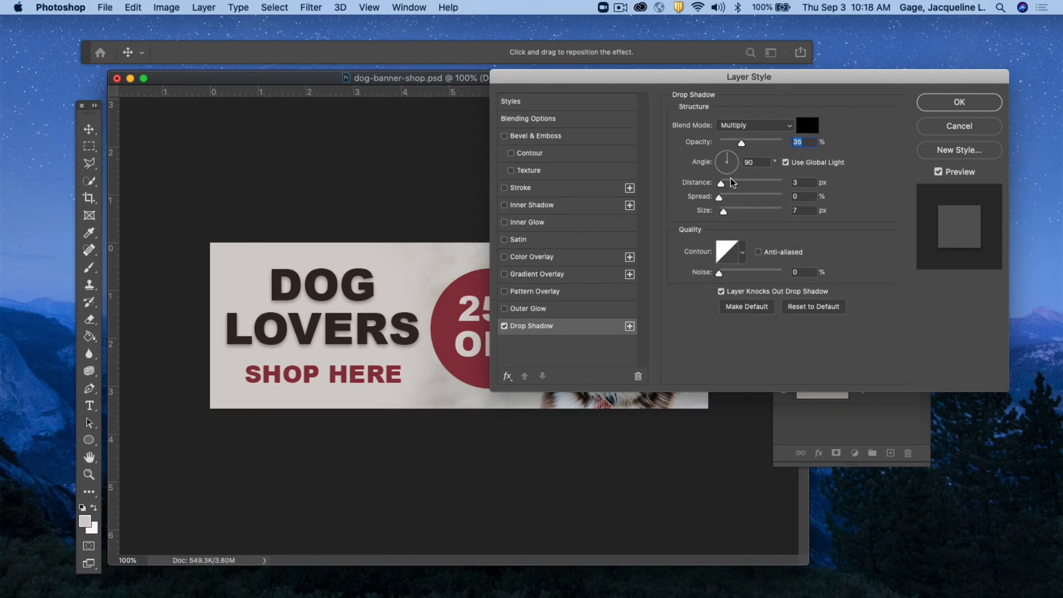
{"action": "left_click_drag", "start_coordinate": [742, 143], "coordinate": [727, 221]}
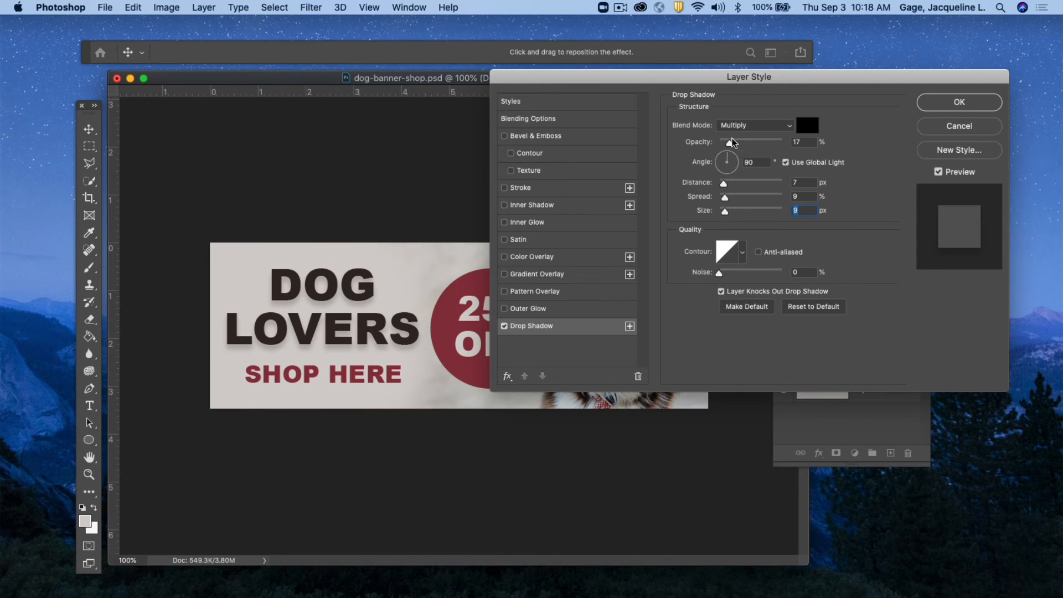
{"action": "mouse_move", "coordinate": [729, 143]}
{"action": "left_mouse_down"}
{"action": "mouse_move", "coordinate": [756, 147]}
{"action": "mouse_move", "coordinate": [745, 150]}
{"action": "left_mouse_up"}
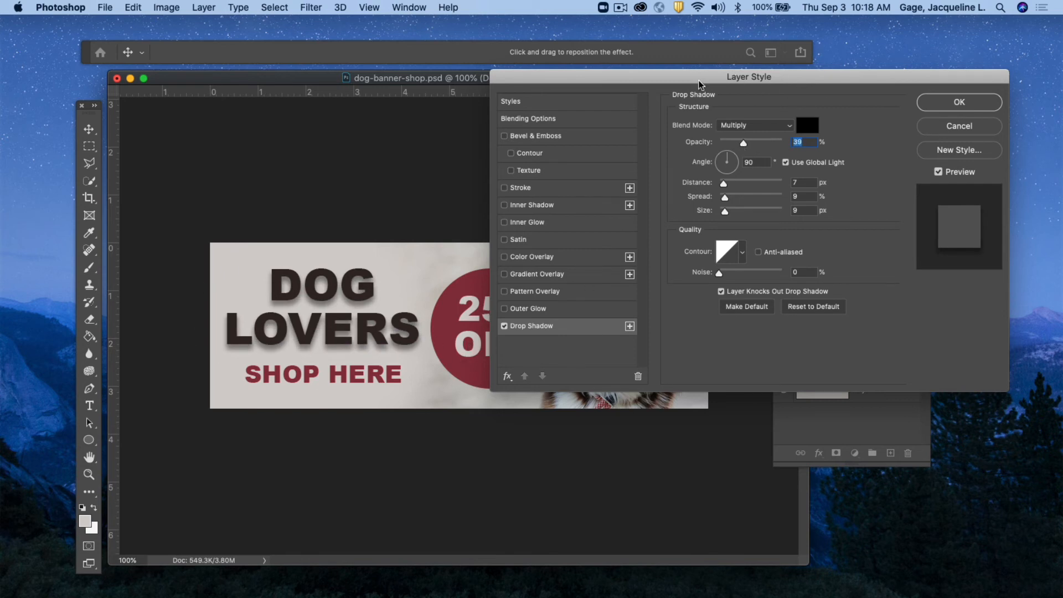
{"action": "left_click_drag", "start_coordinate": [674, 80], "coordinate": [568, 85]}
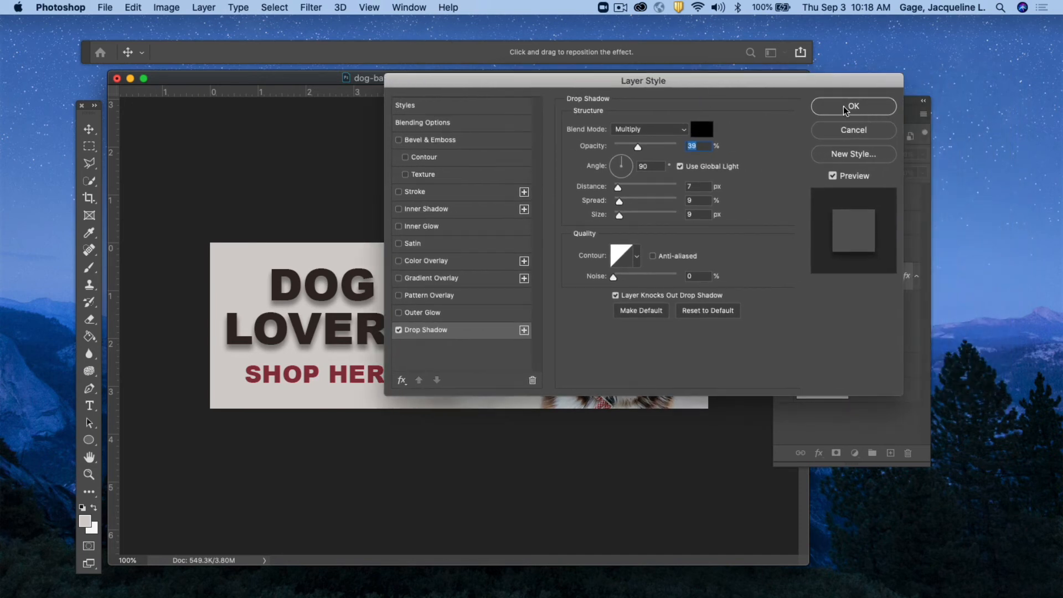
{"action": "left_click", "coordinate": [847, 107]}
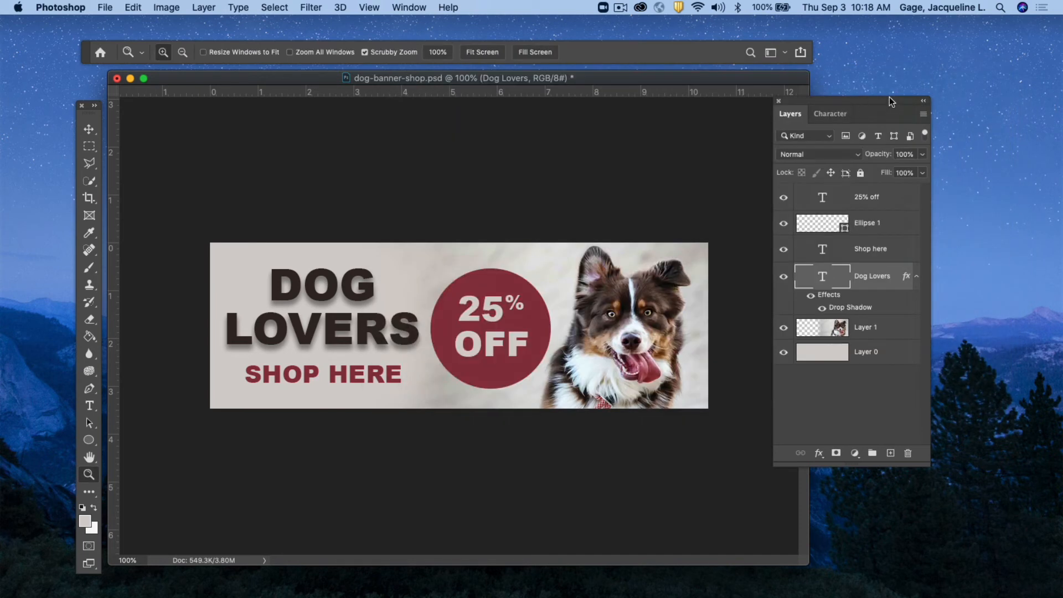
Compare the Dog Lovers heading with and without its drop shadow by toggling the visibility of the effects.
{"action": "left_click_drag", "start_coordinate": [836, 99], "coordinate": [616, 115]}
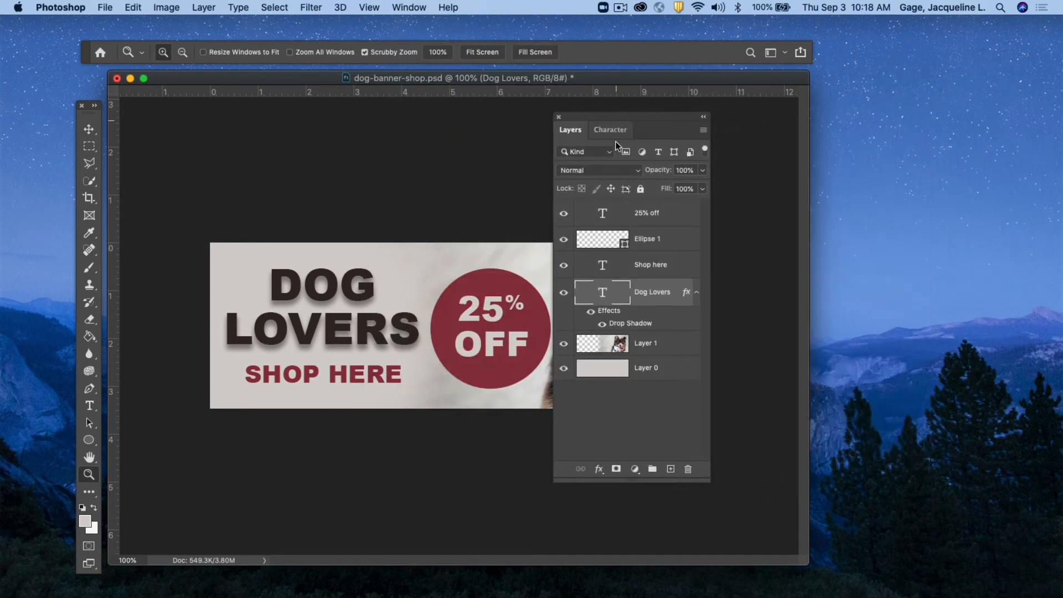
{"action": "left_click", "coordinate": [591, 312]}
{"action": "left_click", "coordinate": [591, 313]}
{"action": "left_click", "coordinate": [602, 325]}
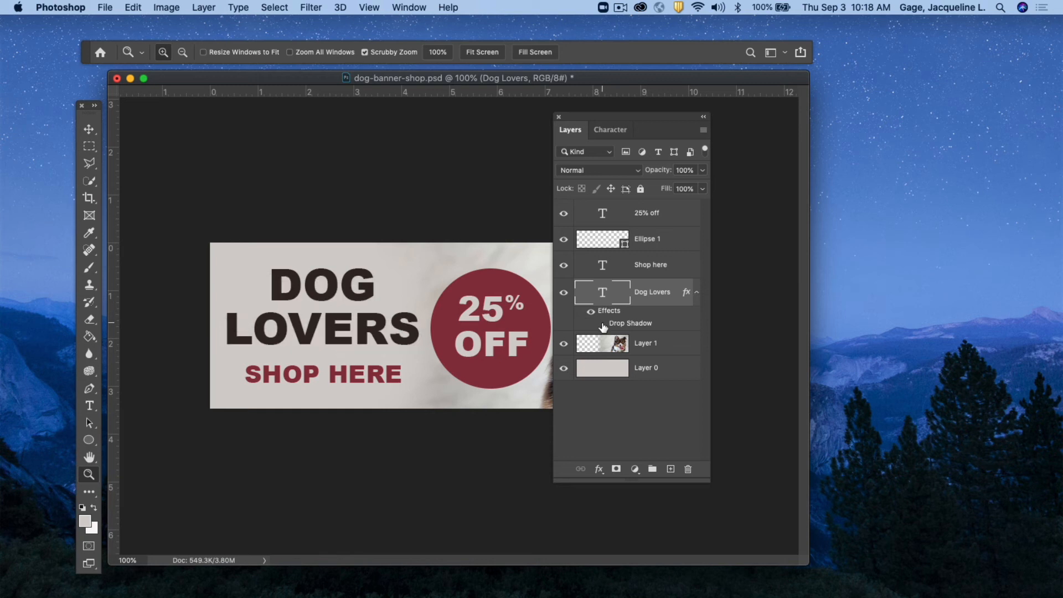
{"action": "left_click", "coordinate": [602, 325]}
{"action": "left_click", "coordinate": [591, 311]}
{"action": "left_click", "coordinate": [602, 325]}
{"action": "left_click", "coordinate": [591, 311]}
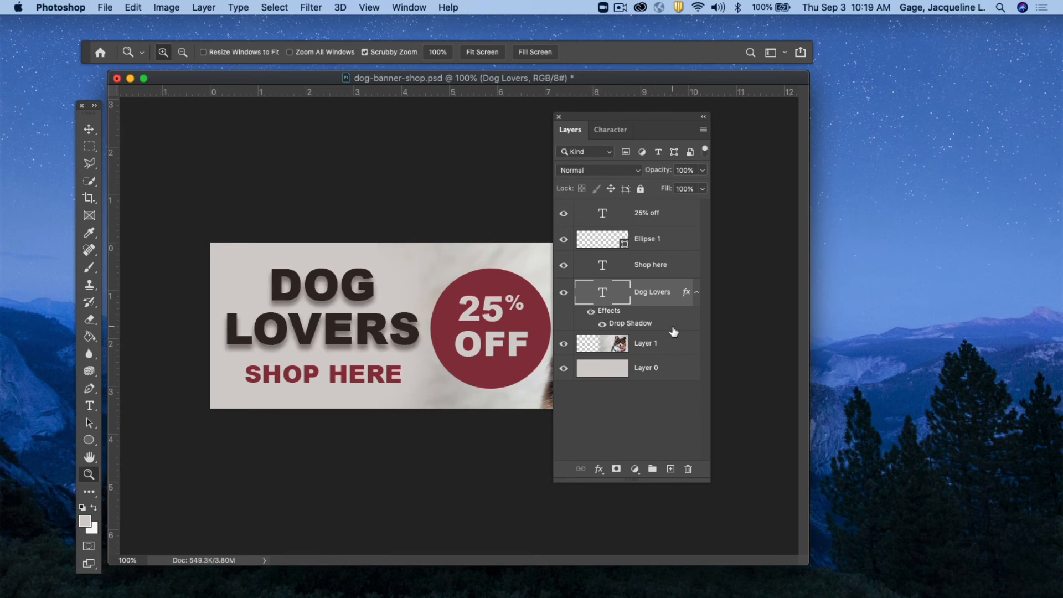
{"action": "key", "text": "Tab"}
{"action": "key", "text": "Tab"}
Delete the whole Dog Lovers layer and undo the deletion.
{"action": "left_click", "coordinate": [688, 471]}
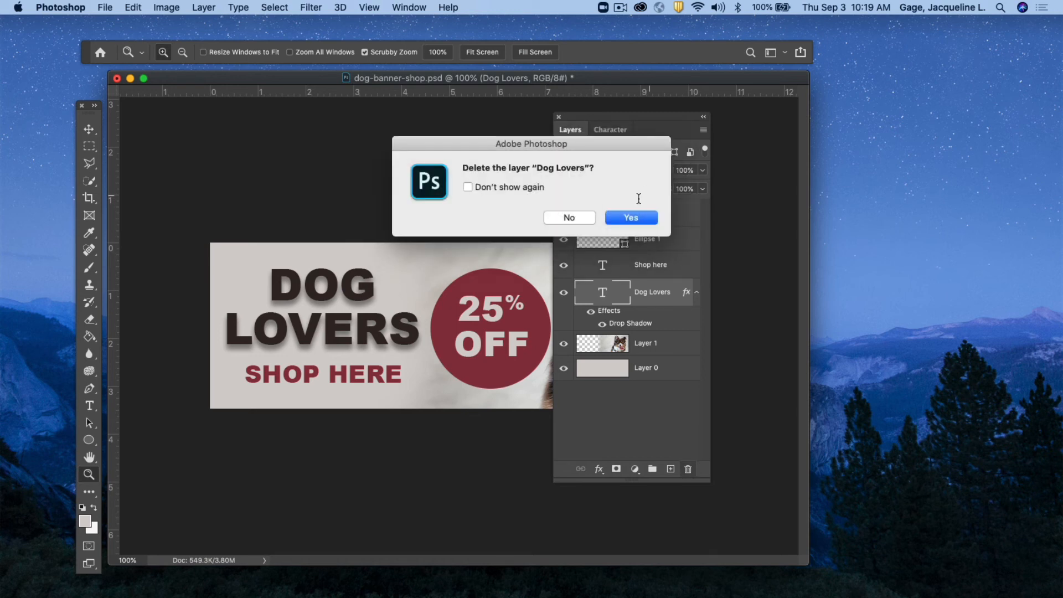
{"action": "left_click", "coordinate": [636, 219]}
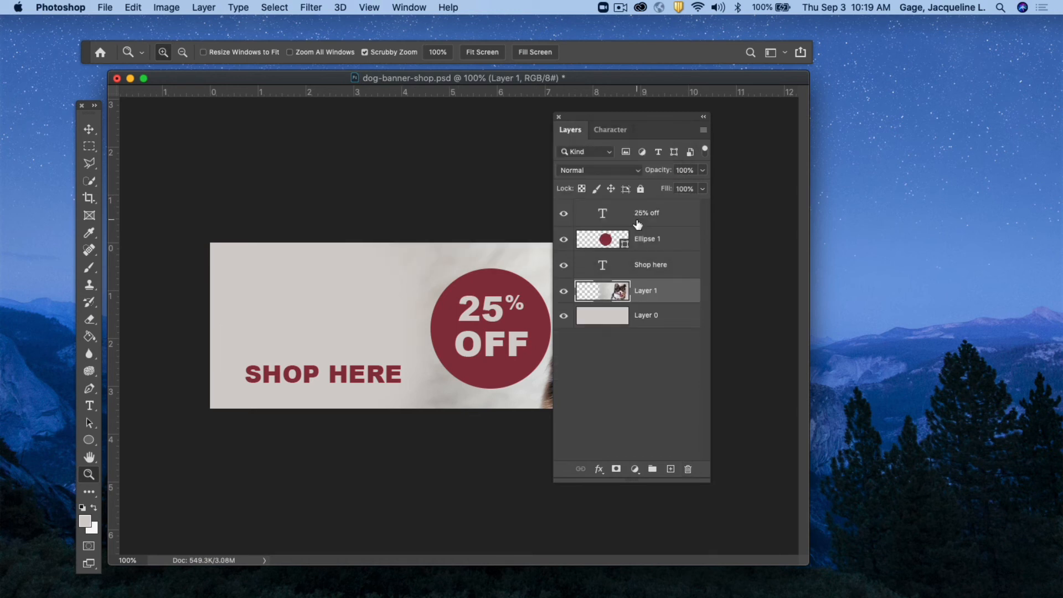
{"action": "key", "text": "super+z"}
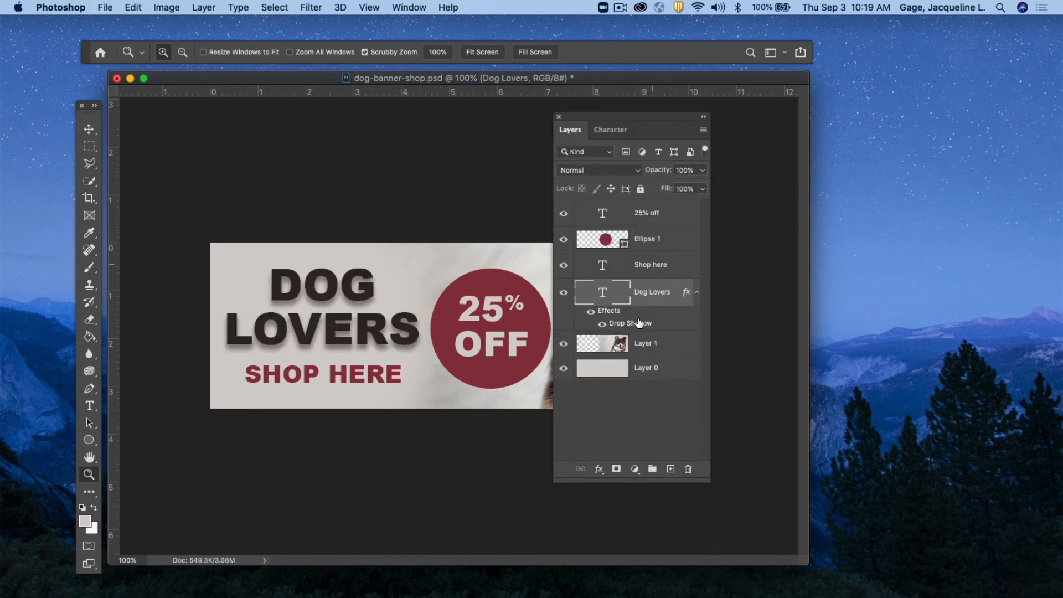
Remove the Drop Shadow from the Dog Lovers layer and reapply it with opacity 39%, distance 7 px, spread 9% and size 9 px.
{"action": "left_click_drag", "start_coordinate": [662, 325], "coordinate": [690, 470]}
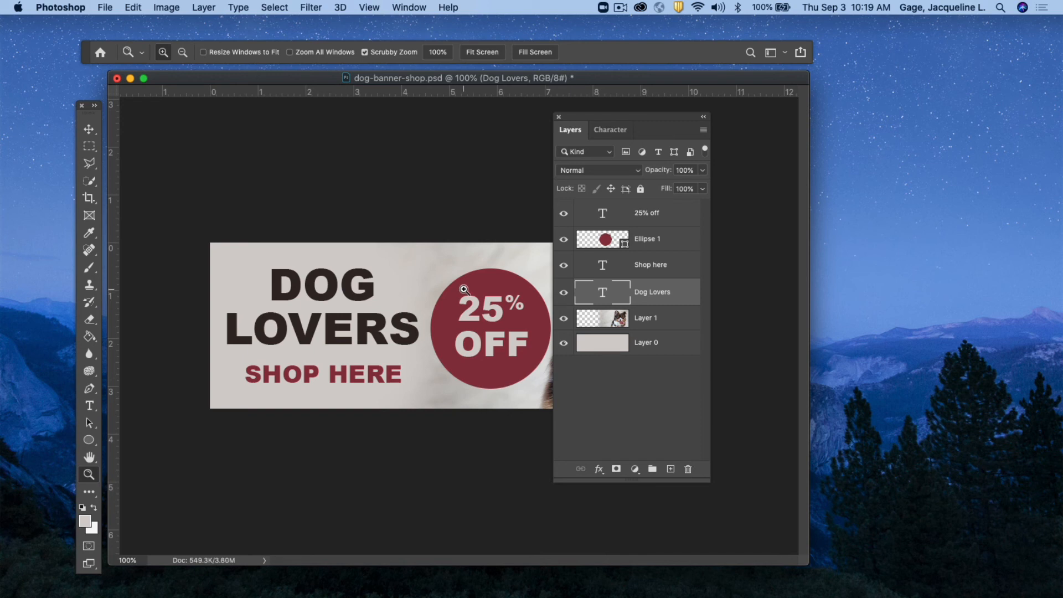
{"action": "left_click", "coordinate": [603, 472]}
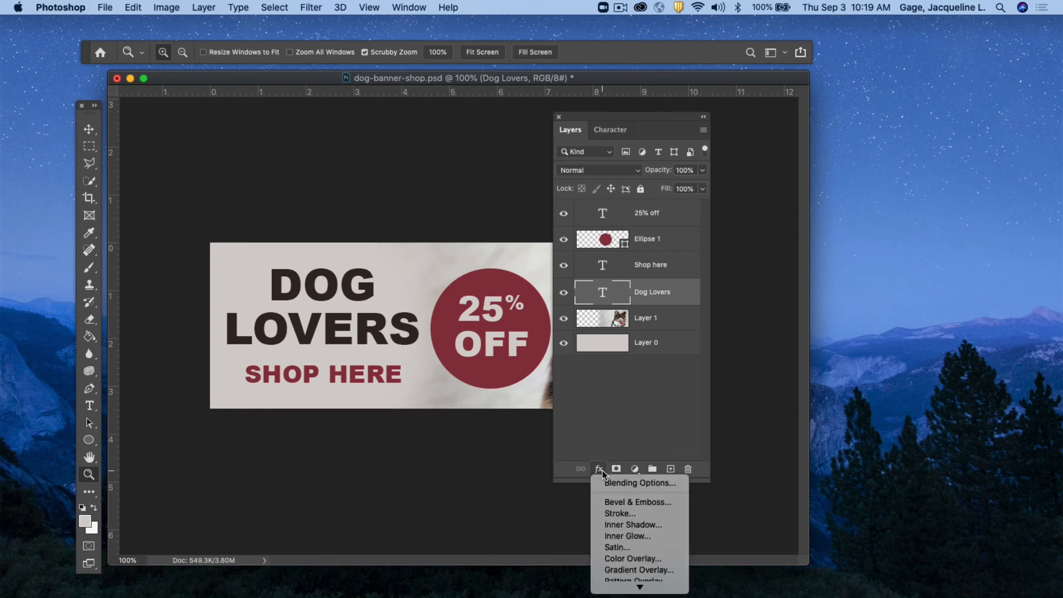
{"action": "scroll", "coordinate": [613, 529], "scroll_direction": "down", "scroll_amount": 1}
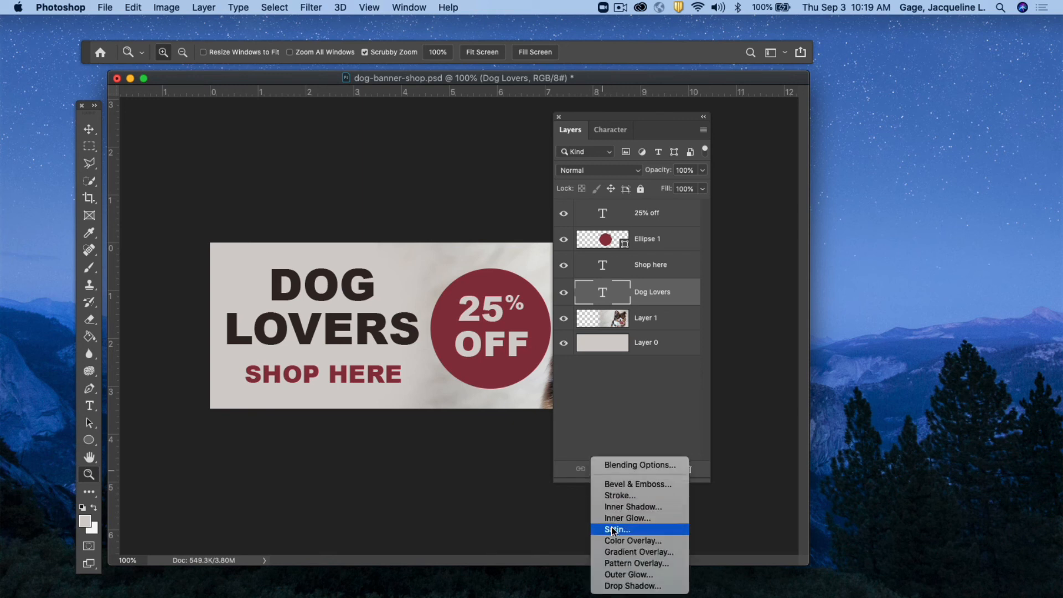
{"action": "left_click", "coordinate": [614, 585]}
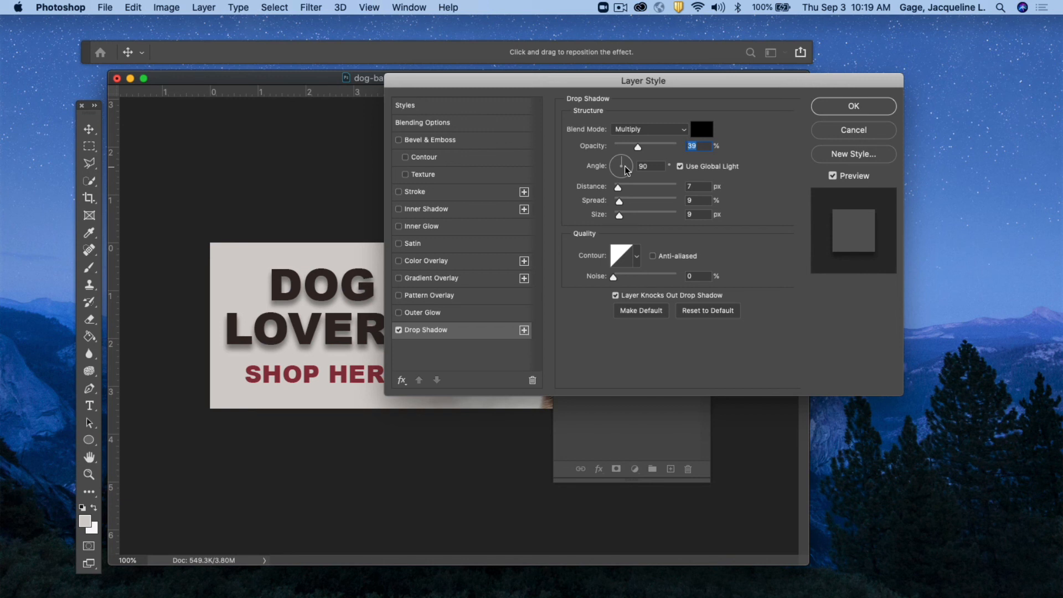
{"action": "left_click", "coordinate": [850, 109]}
Add a Drop Shadow to the Ellipse 1 layer with opacity 39%, distance 7 px, spread 9% and size 9 px.
{"action": "left_click_drag", "start_coordinate": [619, 117], "coordinate": [760, 106]}
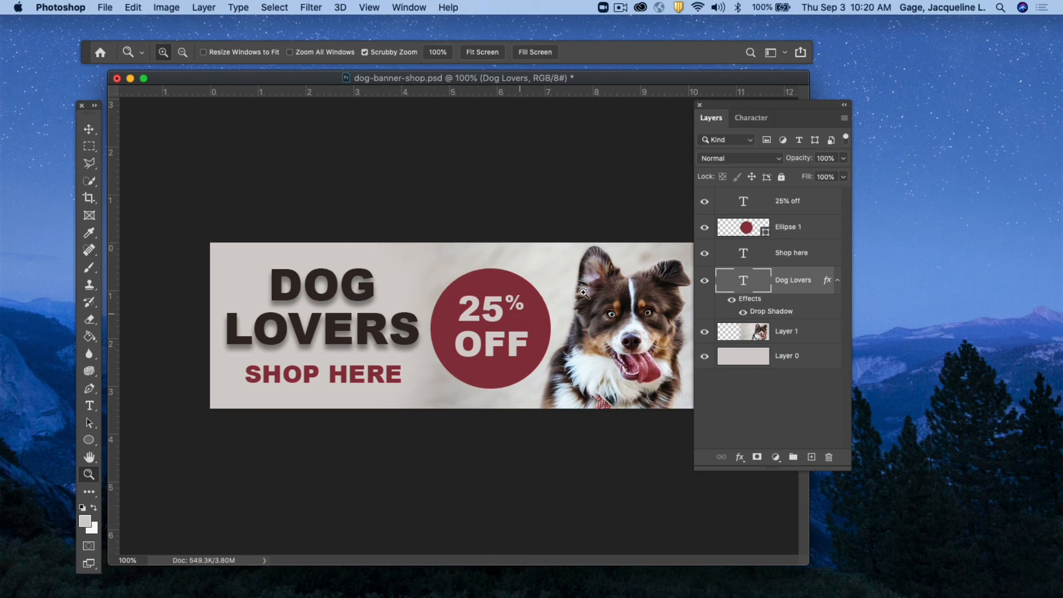
{"action": "double_click", "coordinate": [813, 235]}
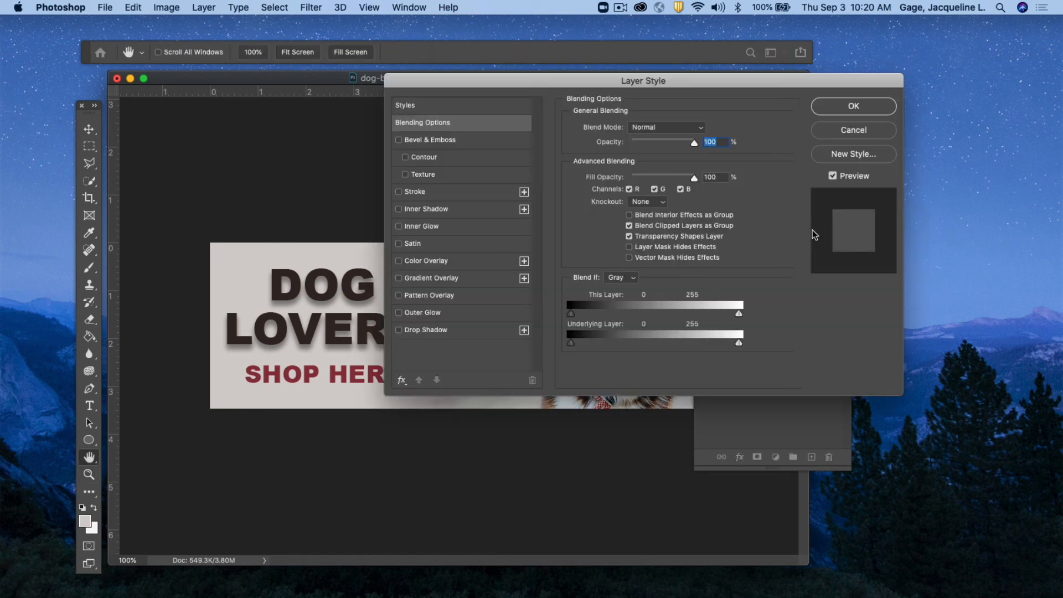
{"action": "left_click_drag", "start_coordinate": [464, 83], "coordinate": [620, 80]}
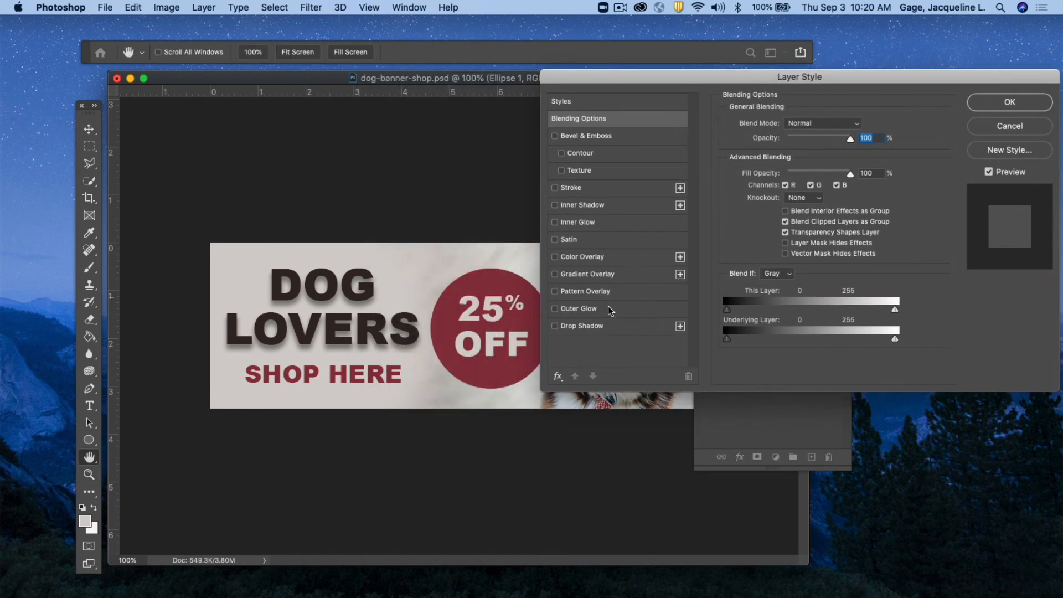
{"action": "left_click", "coordinate": [577, 328]}
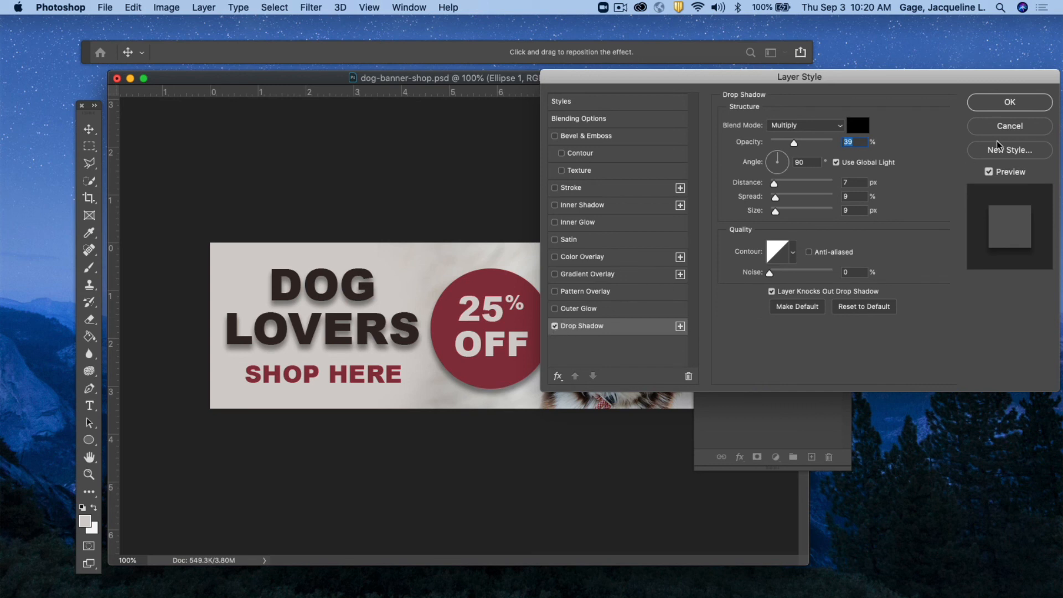
{"action": "left_click", "coordinate": [1004, 105]}
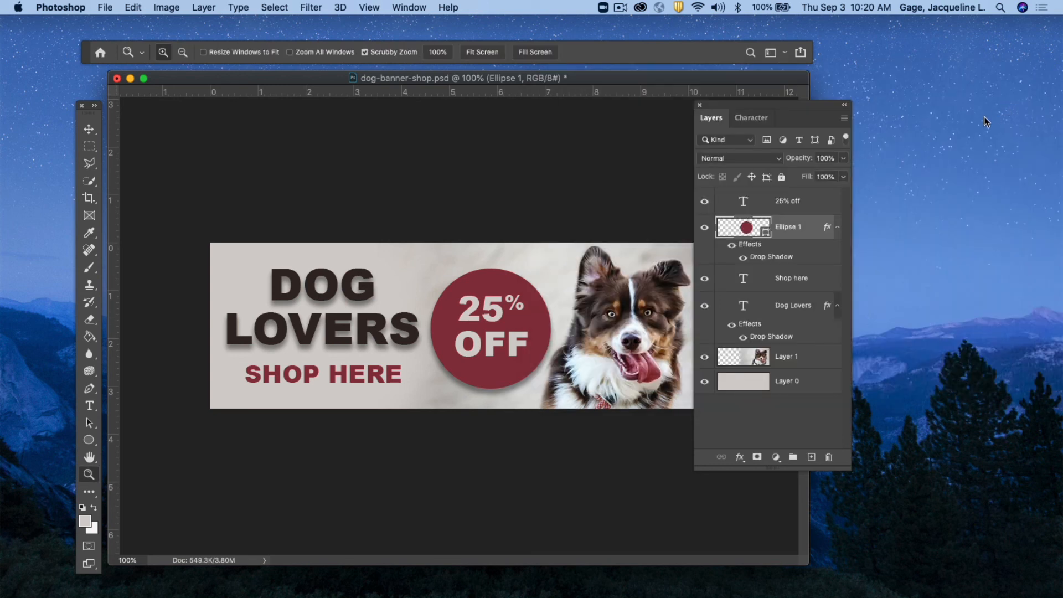